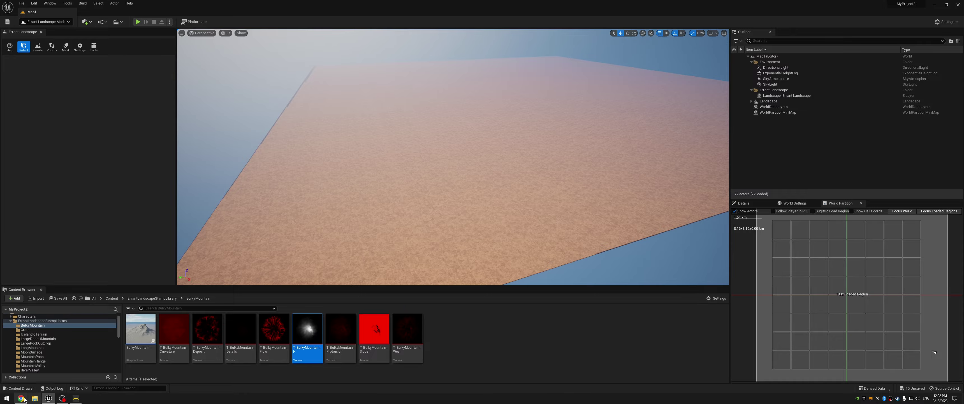
Switch to the browser to view the Errant Worlds page on errantphoton.com, and return to the Unreal Editor
{"action": "left_click", "coordinate": [22, 398]}
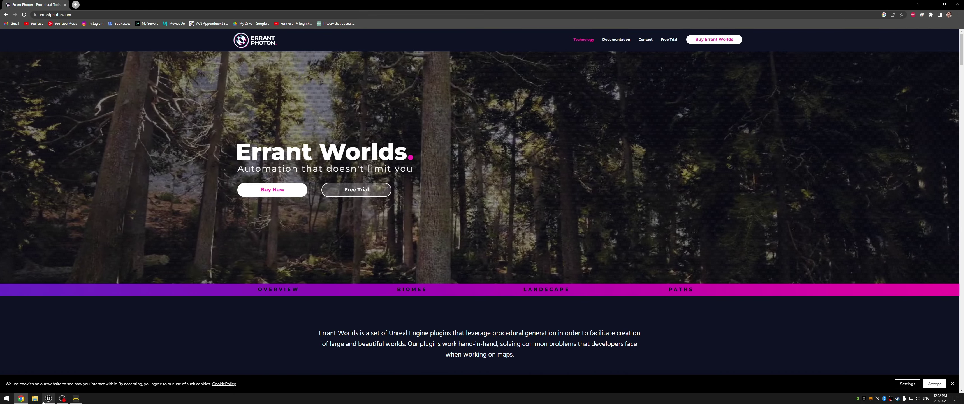
{"action": "mouse_move", "coordinate": [44, 400]}
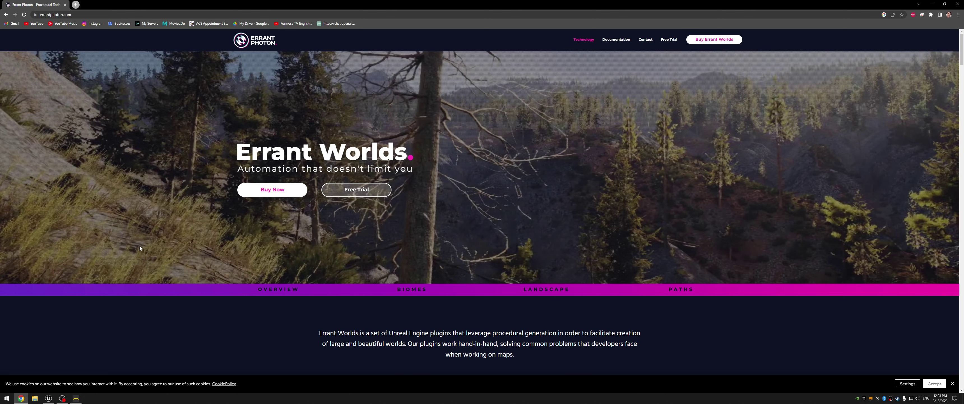
{"action": "left_click", "coordinate": [49, 398]}
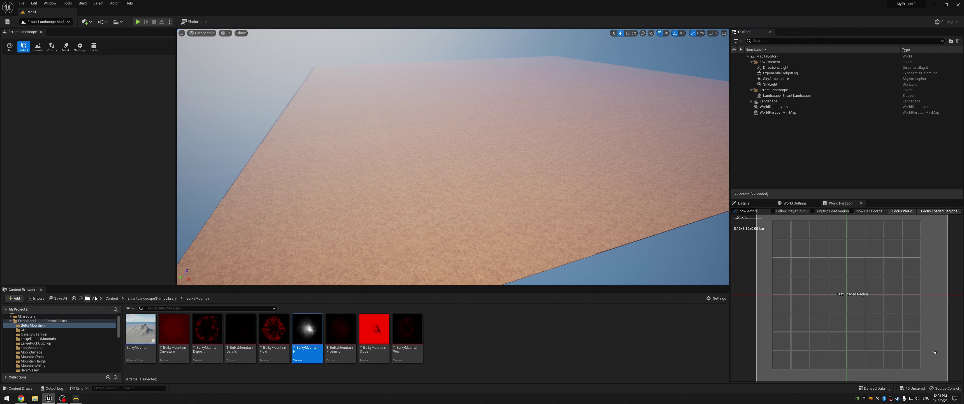
{"action": "right_click_drag", "start_coordinate": [404, 174], "coordinate": [403, 173]}
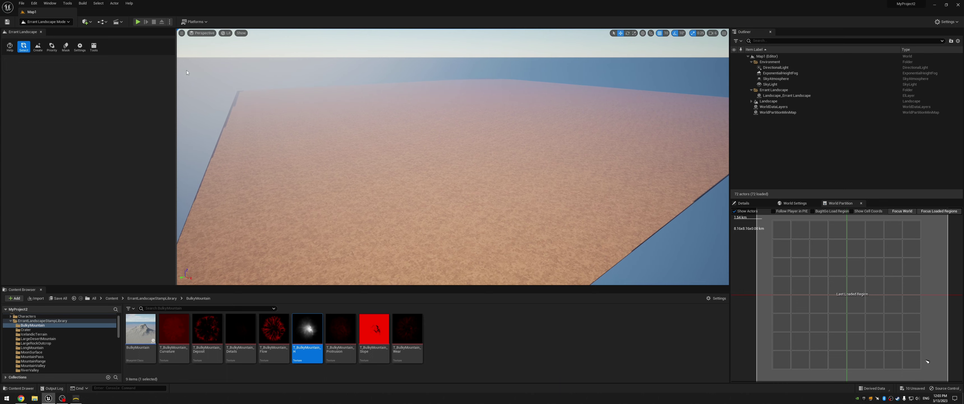
In Errant Landscape mode, create a brush with RockyHill as the actor class and place it near the middle of the landscape
{"action": "left_click", "coordinate": [63, 22]}
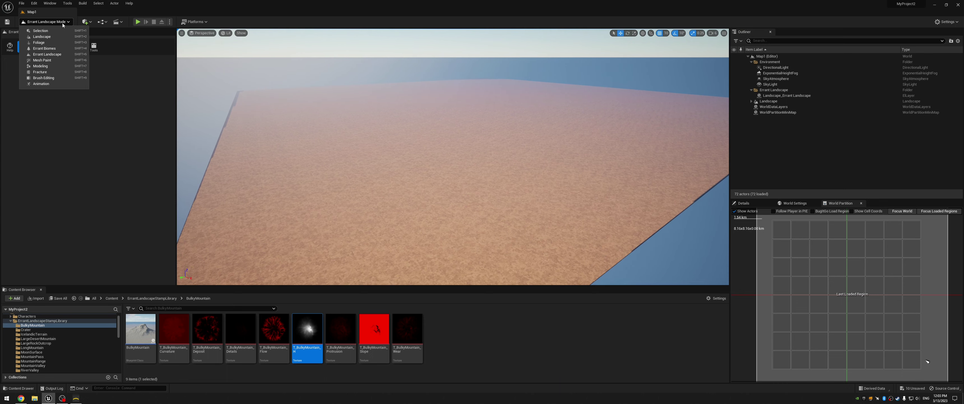
{"action": "left_click", "coordinate": [48, 55]}
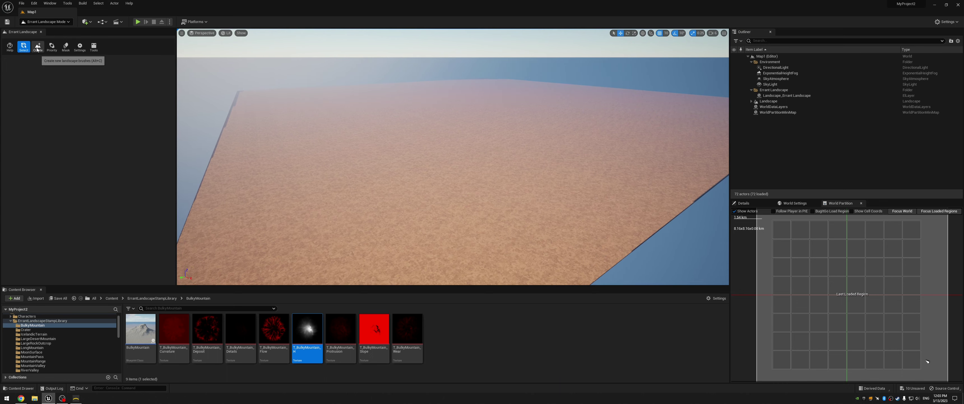
{"action": "left_click", "coordinate": [90, 75]}
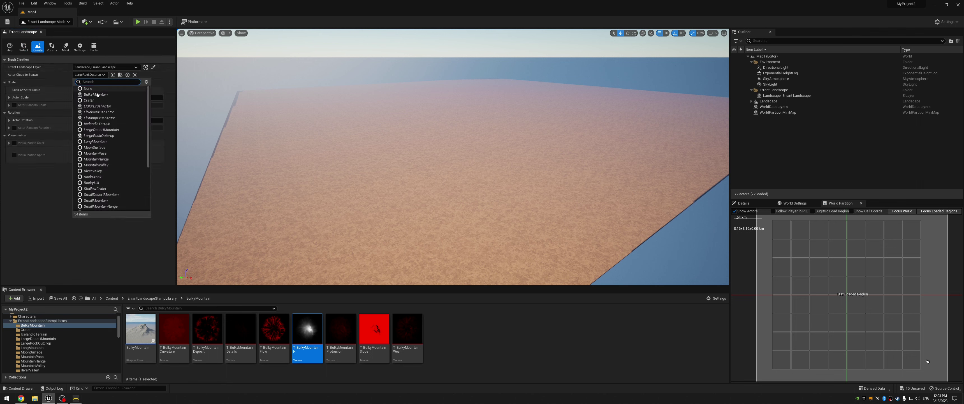
{"action": "scroll", "coordinate": [109, 156], "scroll_direction": "up", "scroll_amount": 2}
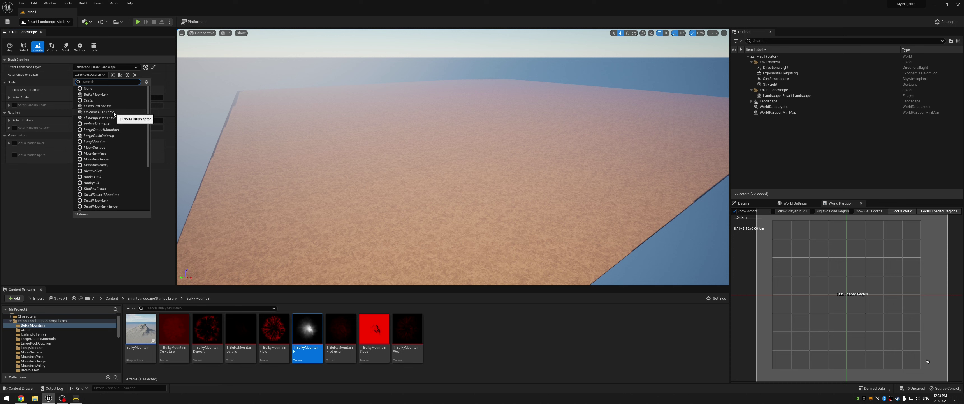
{"action": "scroll", "coordinate": [122, 167], "scroll_direction": "down", "scroll_amount": 1}
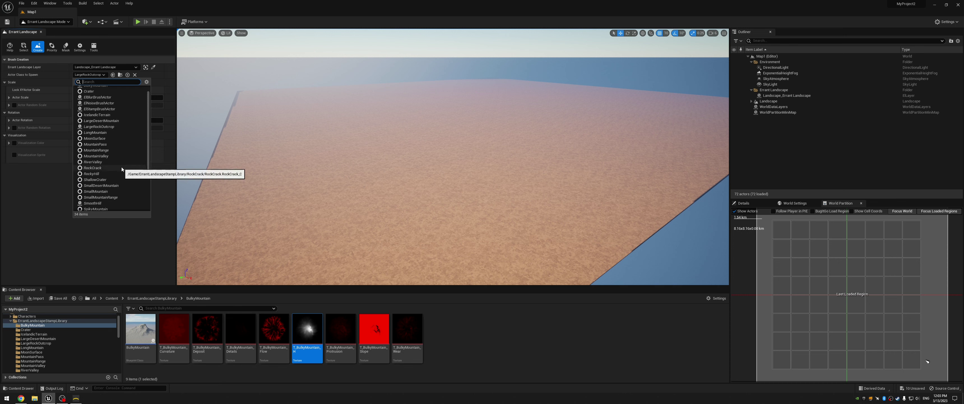
{"action": "left_click", "coordinate": [110, 173]}
{"action": "left_click", "coordinate": [110, 173]}
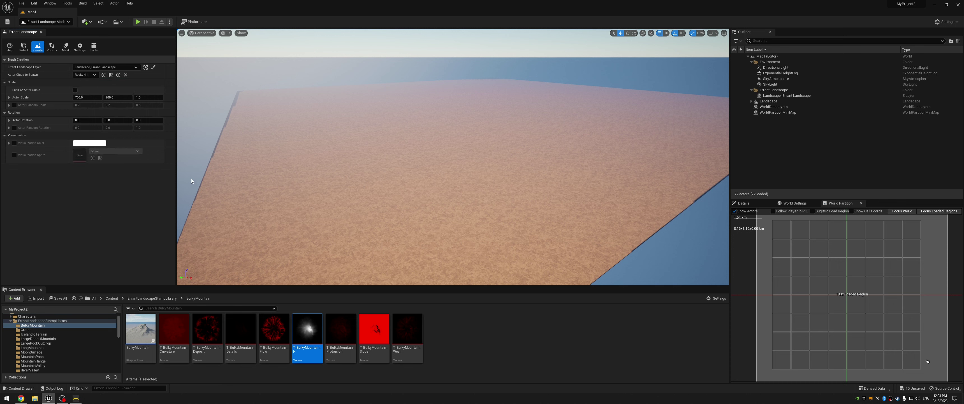
{"action": "left_click", "coordinate": [427, 179]}
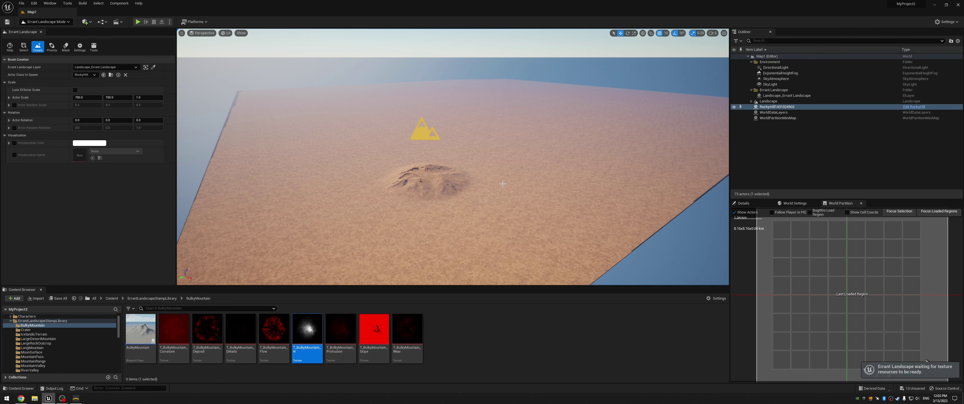
Change the brush's actor class to BulkyMountain and place one on the landscape beside the rocky hill
{"action": "key", "text": "w"}
{"action": "right_click_drag", "start_coordinate": [426, 179], "coordinate": [410, 182]}
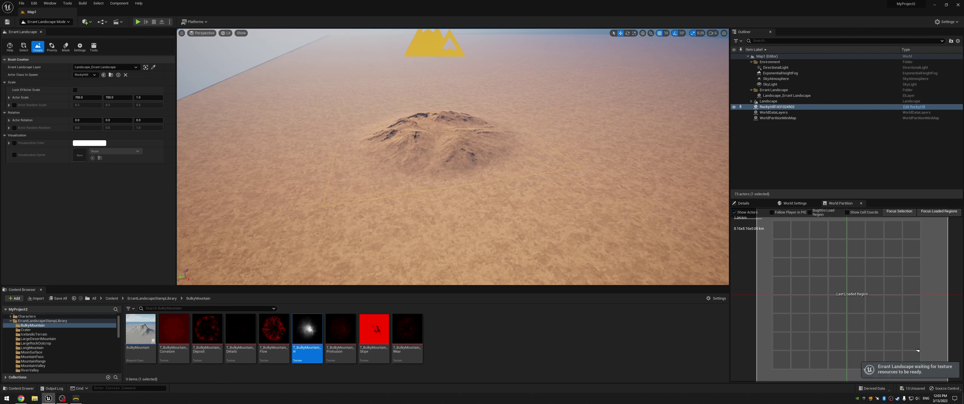
{"action": "left_click", "coordinate": [83, 76]}
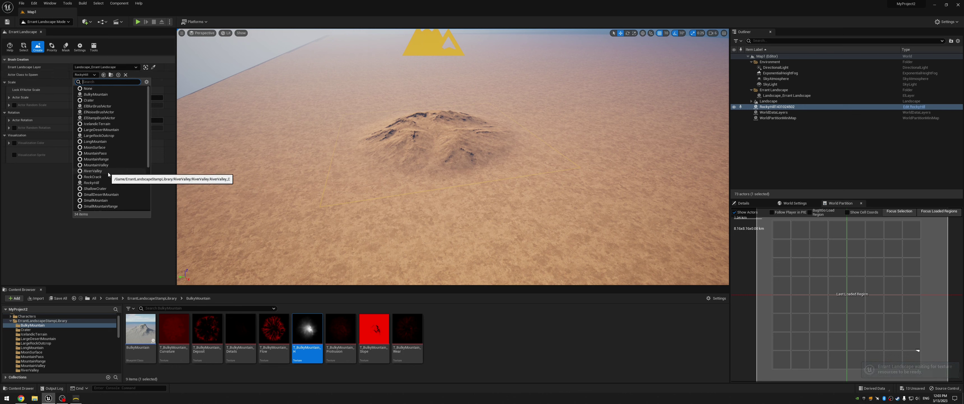
{"action": "left_click", "coordinate": [104, 94]}
{"action": "left_click", "coordinate": [274, 149]}
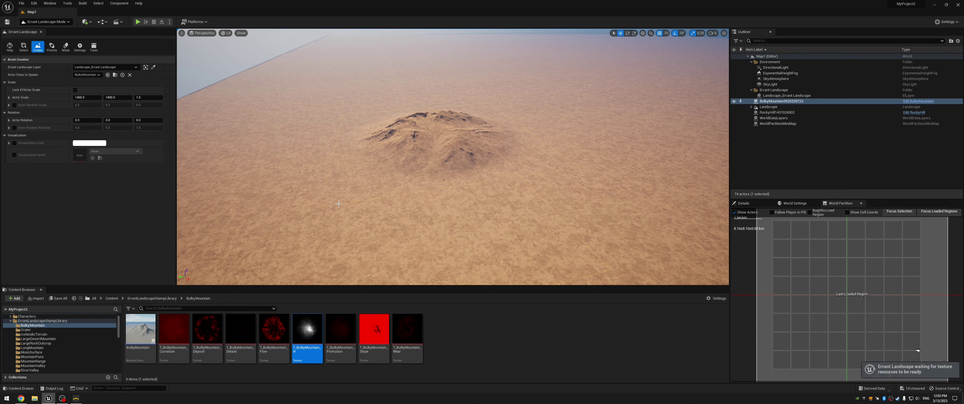
{"action": "key", "text": "s"}
{"action": "right_click_drag", "start_coordinate": [274, 149], "coordinate": [254, 136]}
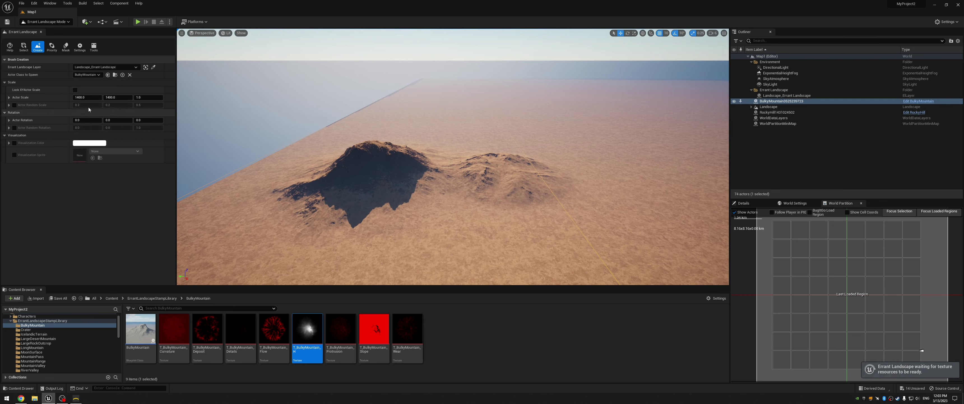
Select the BulkyMountain stamp and move it across the landscape so it overlaps the rocky hill
{"action": "left_click", "coordinate": [23, 46]}
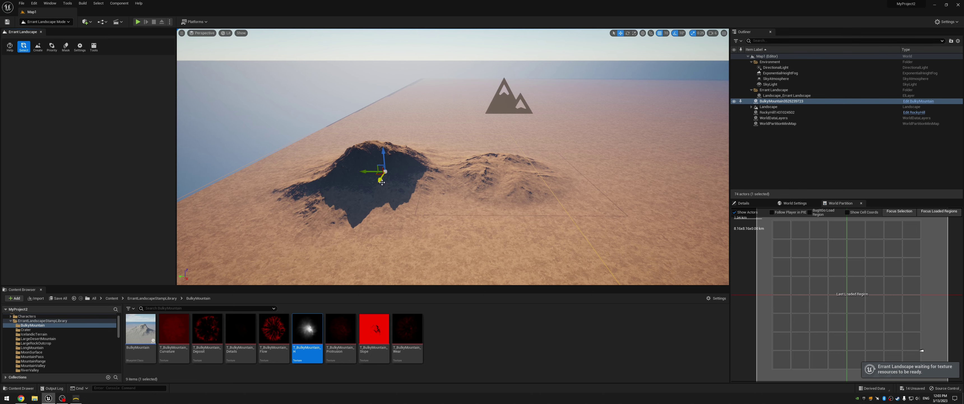
{"action": "left_click_drag", "start_coordinate": [375, 175], "coordinate": [479, 202]}
{"action": "key", "text": "w"}
{"action": "key", "text": "a"}
{"action": "right_click_drag", "start_coordinate": [478, 201], "coordinate": [592, 180]}
{"action": "right_click_drag", "start_coordinate": [398, 187], "coordinate": [378, 238]}
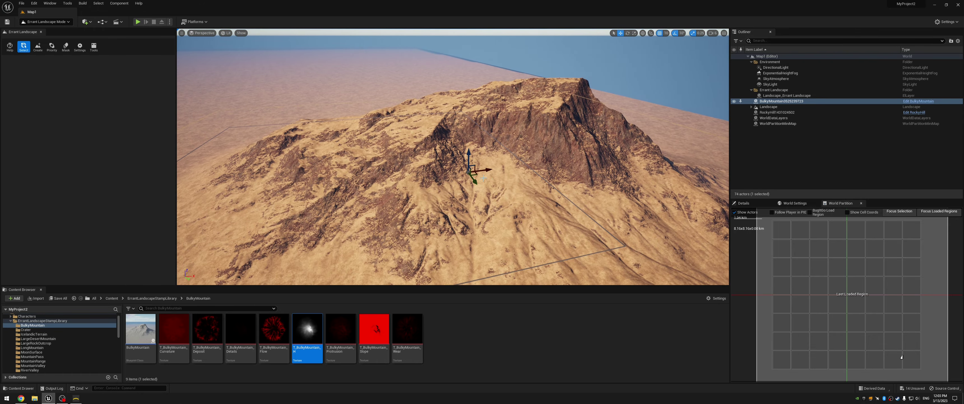
{"action": "left_click_drag", "start_coordinate": [479, 176], "coordinate": [523, 172]}
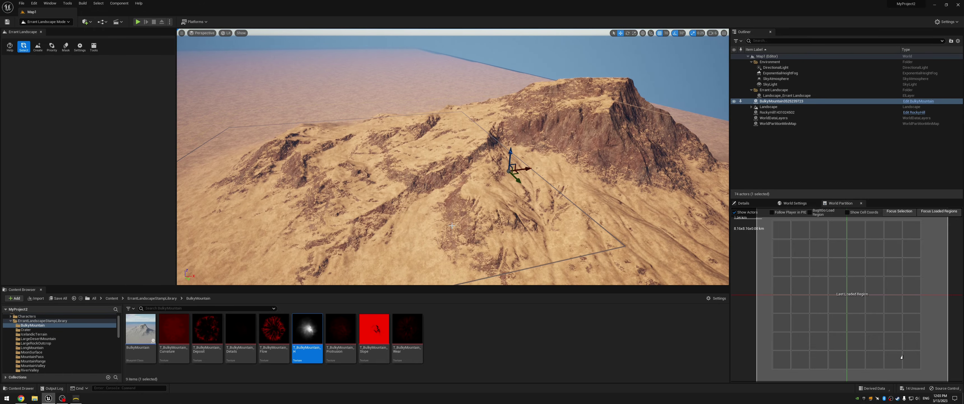
Create a MoonSurface brush over the landscape around the mountain and look over the cratered terrain
{"action": "key", "text": "a"}
{"action": "right_click_drag", "start_coordinate": [523, 173], "coordinate": [447, 222]}
{"action": "key", "text": "d"}
{"action": "key", "text": "s"}
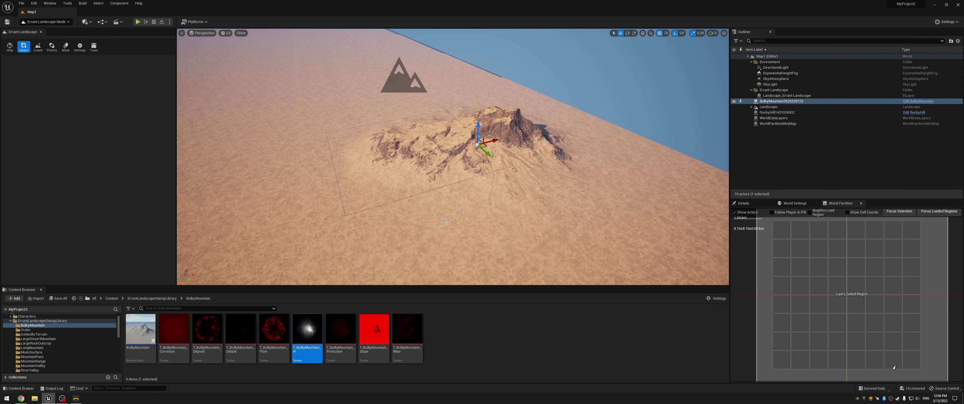
{"action": "left_click", "coordinate": [38, 47]}
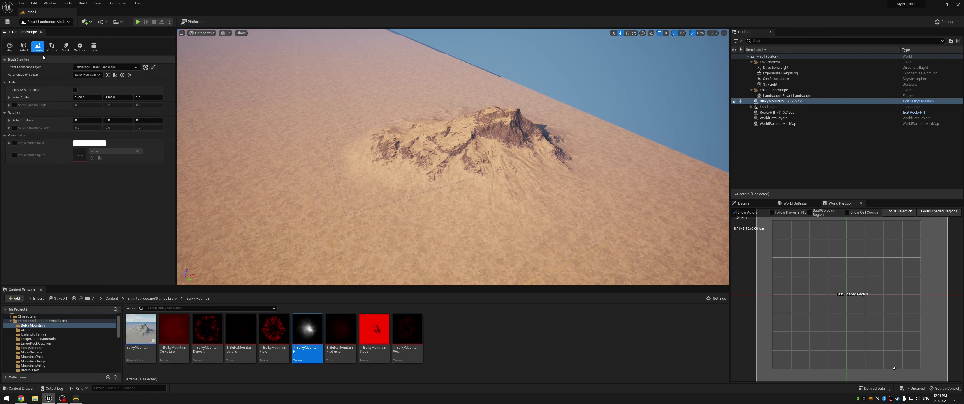
{"action": "left_click", "coordinate": [92, 75]}
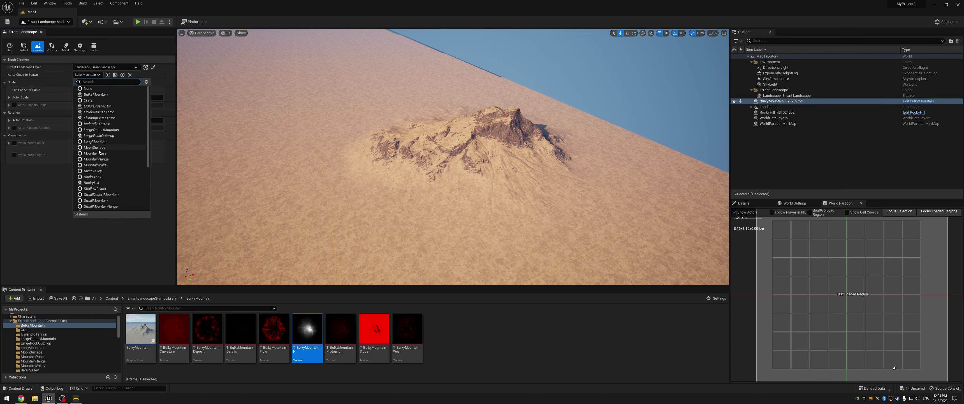
{"action": "left_click", "coordinate": [95, 147]}
{"action": "left_click", "coordinate": [510, 216]}
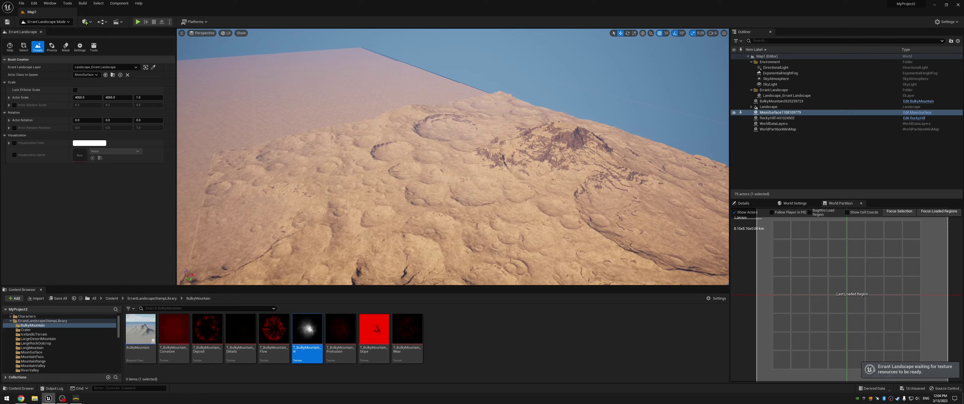
{"action": "right_click_drag", "start_coordinate": [510, 217], "coordinate": [555, 222]}
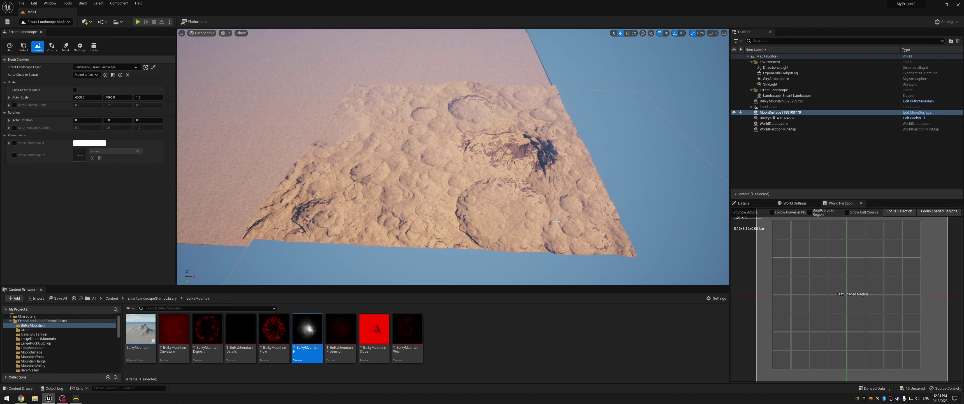
{"action": "scroll", "coordinate": [494, 201], "scroll_direction": "up", "scroll_amount": 5}
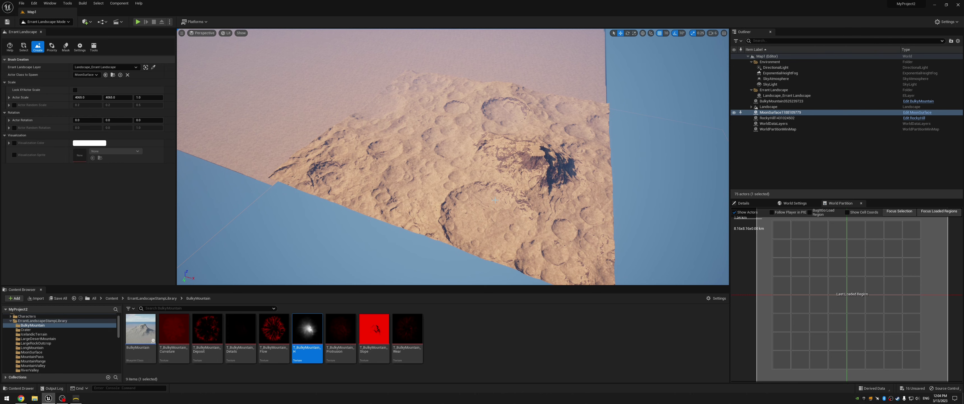
Undo the MoonSurface brush and the moves of the BulkyMountain stamp
{"action": "key", "text": "ctrl+z"}
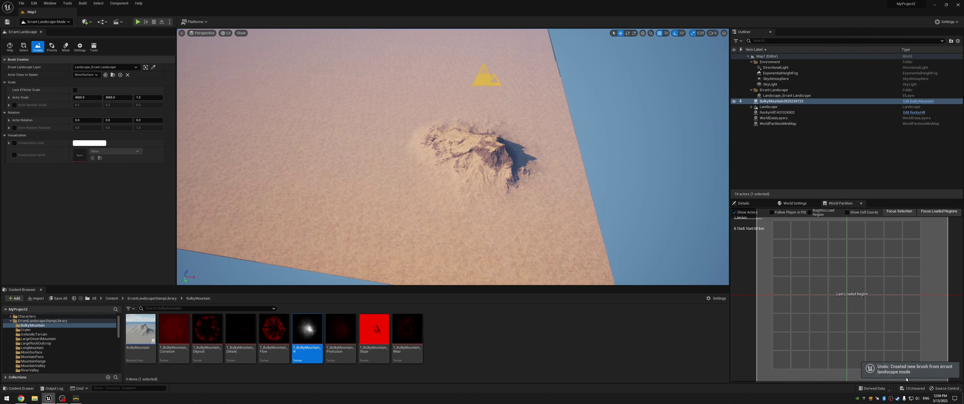
{"action": "key", "text": "ctrl+z"}
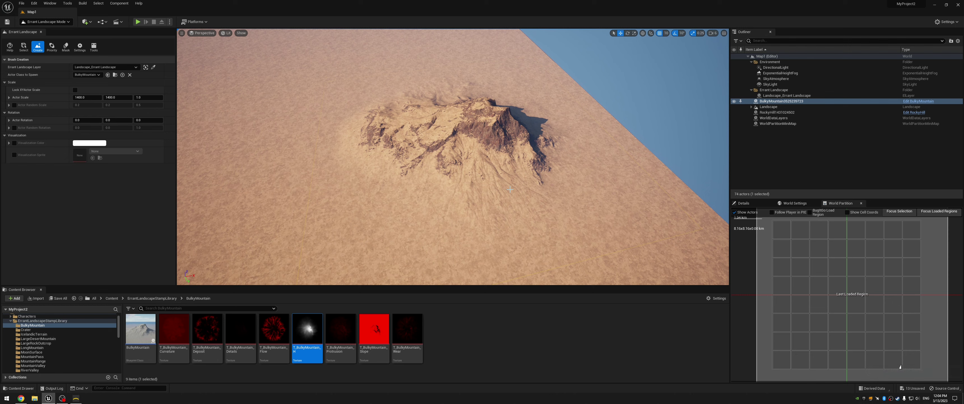
{"action": "key", "text": "ctrl+z"}
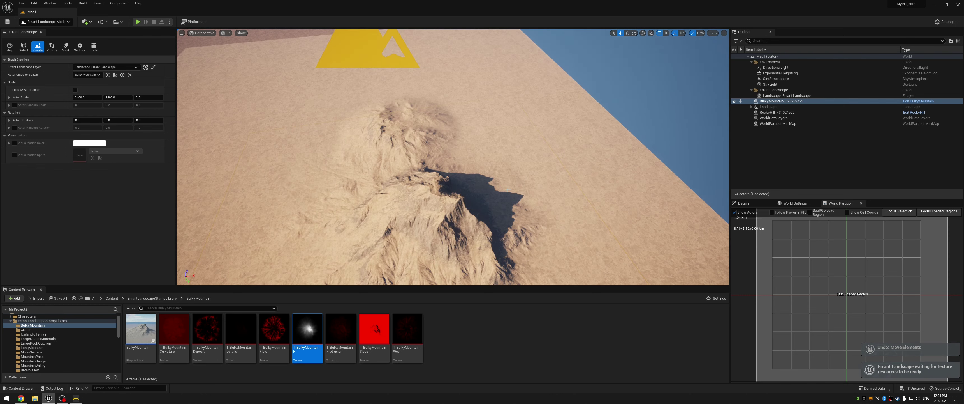
{"action": "right_click_drag", "start_coordinate": [395, 169], "coordinate": [362, 151]}
{"action": "key", "text": "s"}
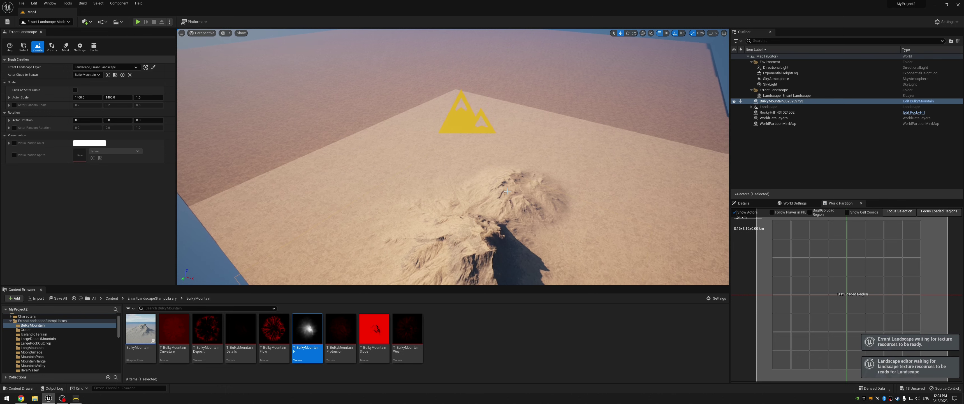
Browse the ErrantLandscapeStampLibrary folder, select the StampLibraryBrushBase blueprint, and open the BulkyMountain folder
{"action": "left_click", "coordinate": [36, 321]}
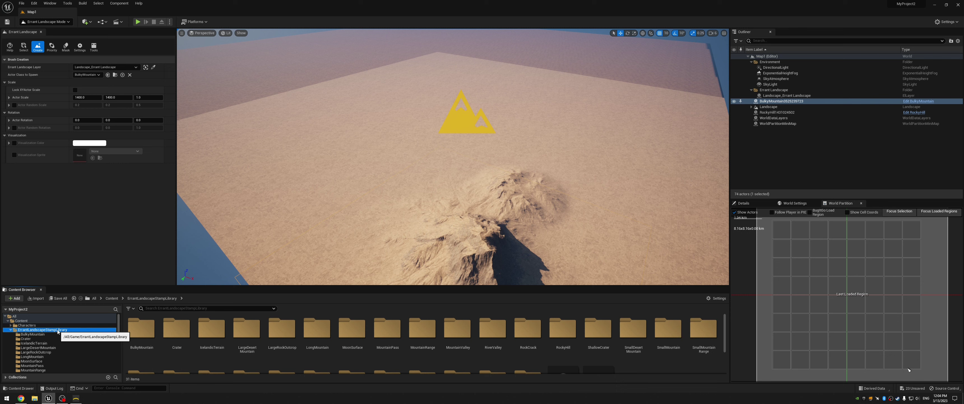
{"action": "scroll", "coordinate": [329, 337], "scroll_direction": "down", "scroll_amount": 1}
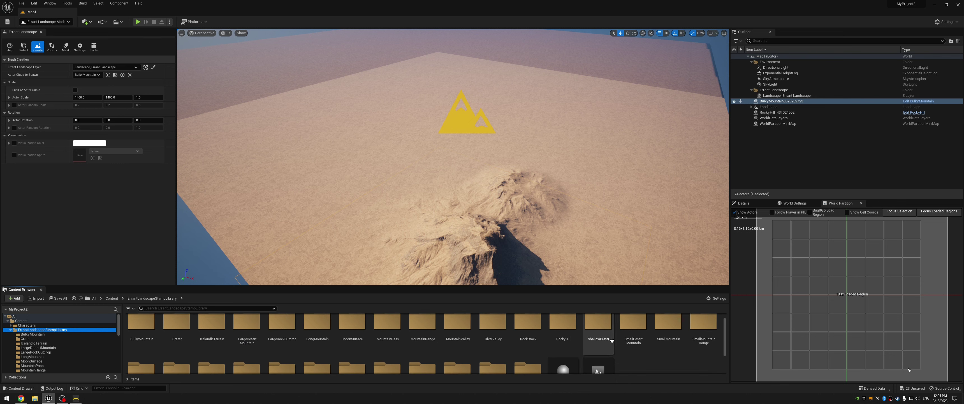
{"action": "scroll", "coordinate": [599, 337], "scroll_direction": "down", "scroll_amount": 1}
{"action": "left_click", "coordinate": [563, 335]}
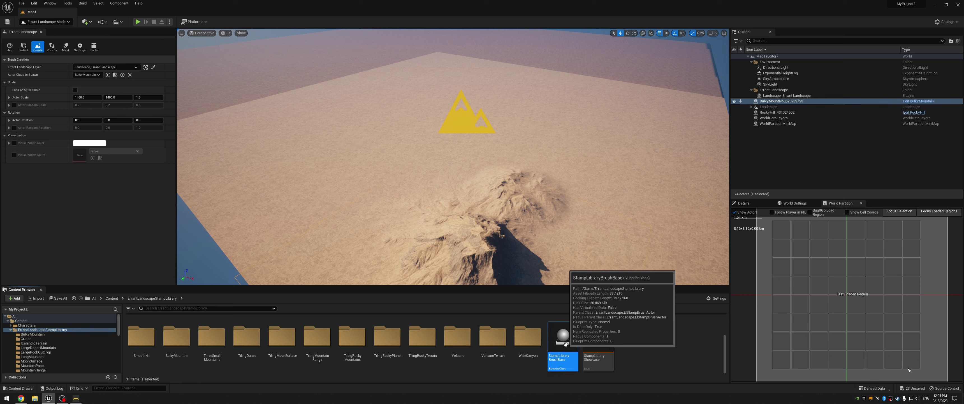
{"action": "scroll", "coordinate": [149, 350], "scroll_direction": "up", "scroll_amount": 5}
{"action": "double_click", "coordinate": [148, 348]}
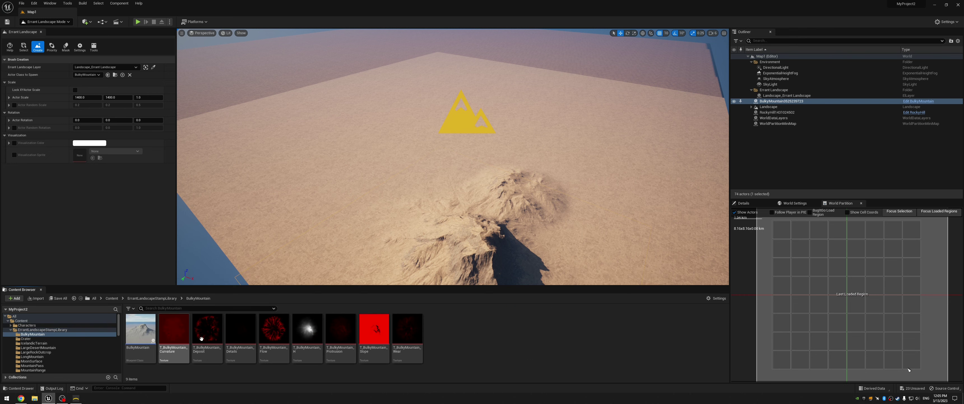
Place the BulkyMountain blueprint from the stamp library on the open landscape, and undo the placement
{"action": "left_click", "coordinate": [137, 337]}
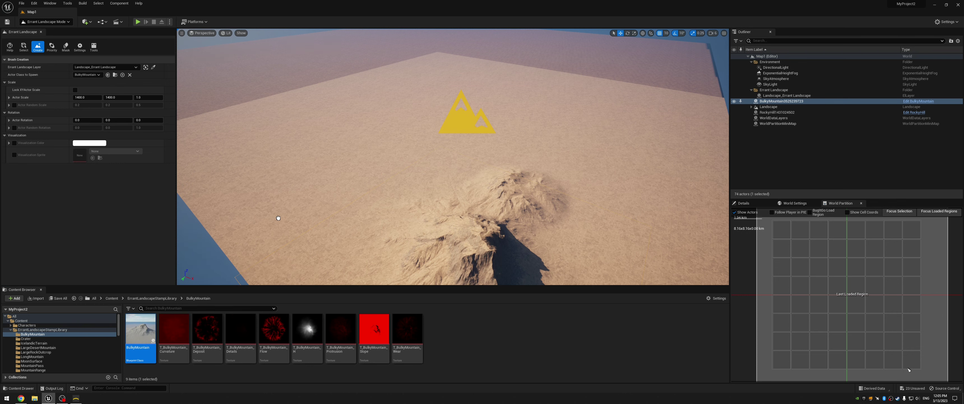
{"action": "left_click", "coordinate": [316, 177]}
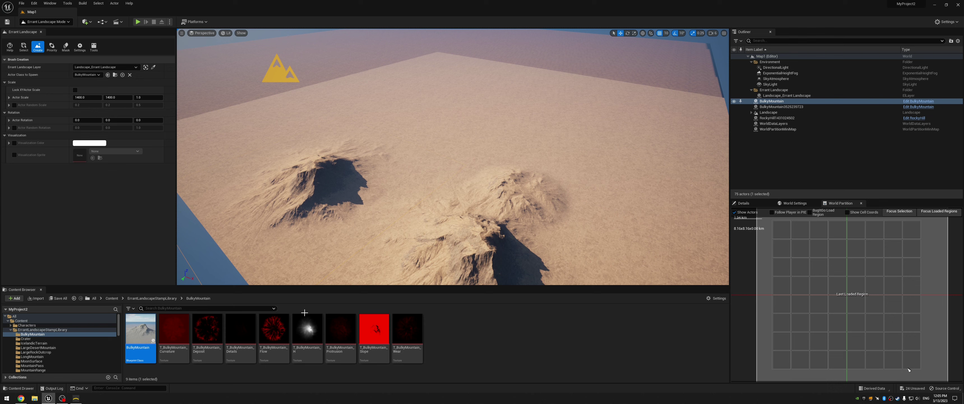
{"action": "key", "text": "ctrl+z"}
Examine the BulkyMountain texture assets, including its curvature, details, flow, height, protrusion and wear maps
{"action": "left_click", "coordinate": [206, 331]}
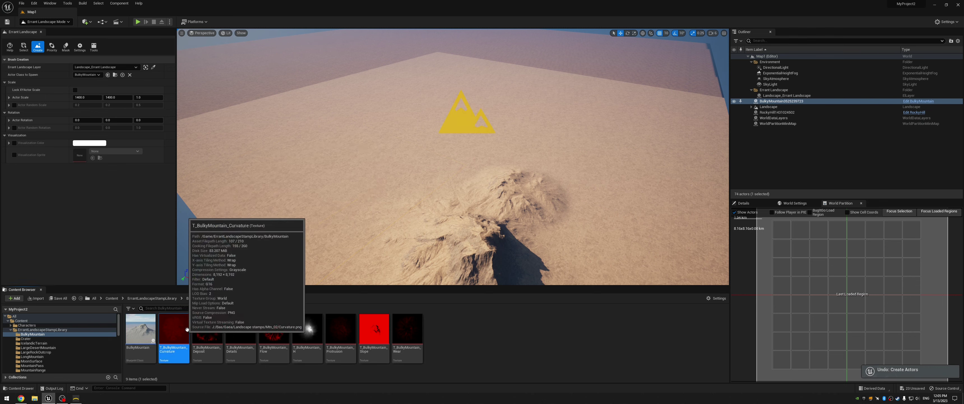
{"action": "left_click", "coordinate": [240, 330]}
{"action": "left_click", "coordinate": [274, 330]}
{"action": "left_click", "coordinate": [307, 329]}
{"action": "left_click", "coordinate": [340, 330]}
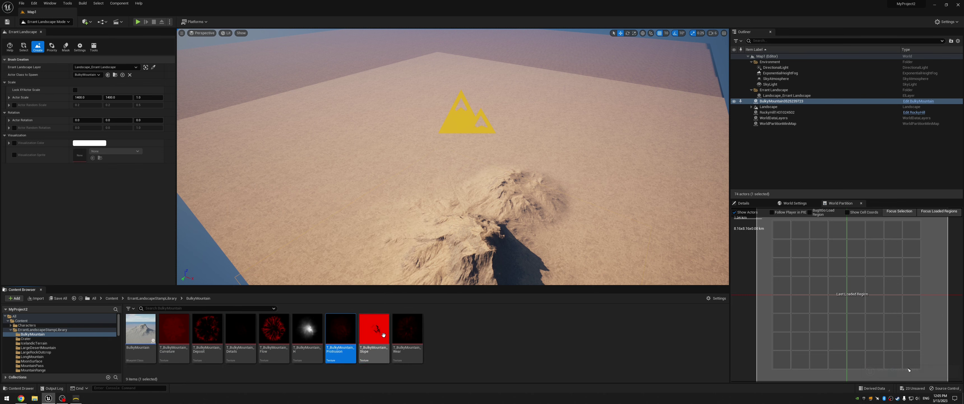
{"action": "left_click", "coordinate": [410, 333]}
{"action": "left_click", "coordinate": [318, 348]}
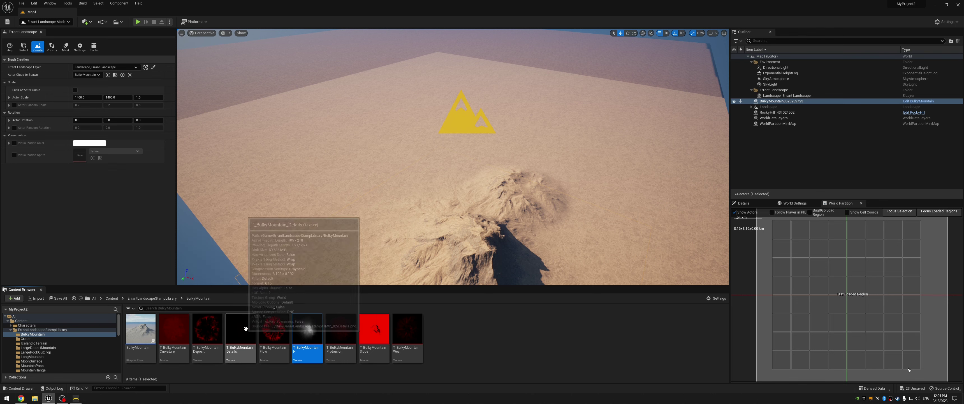
Read through the BulkyMountain blueprint's default brush settings, close it, and return to the ErrantLandscapeStampLibrary folder
{"action": "left_click", "coordinate": [139, 330]}
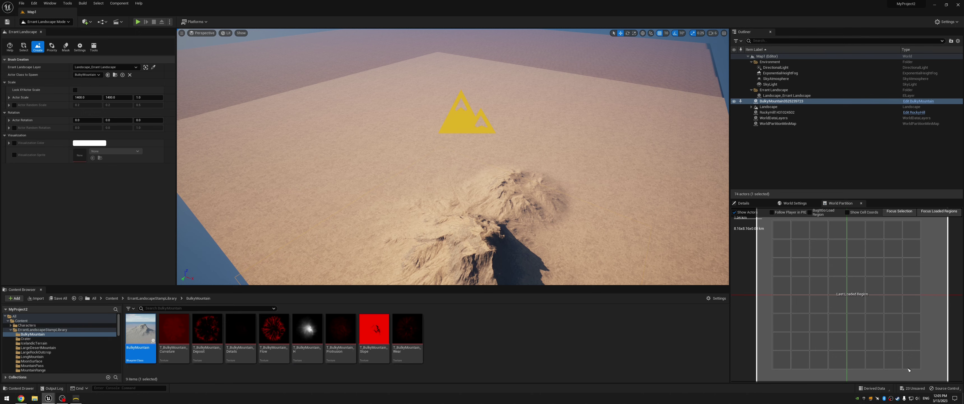
{"action": "left_click_drag", "start_coordinate": [963, 94], "coordinate": [434, 103]}
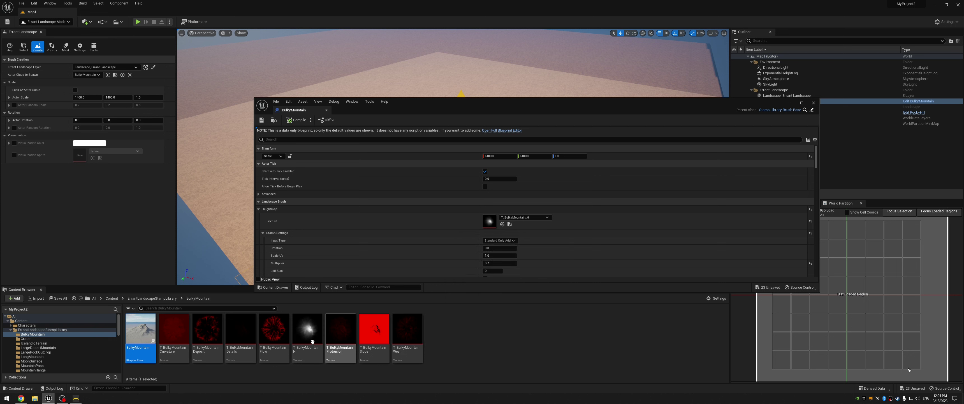
{"action": "scroll", "coordinate": [380, 242], "scroll_direction": "down", "scroll_amount": 8}
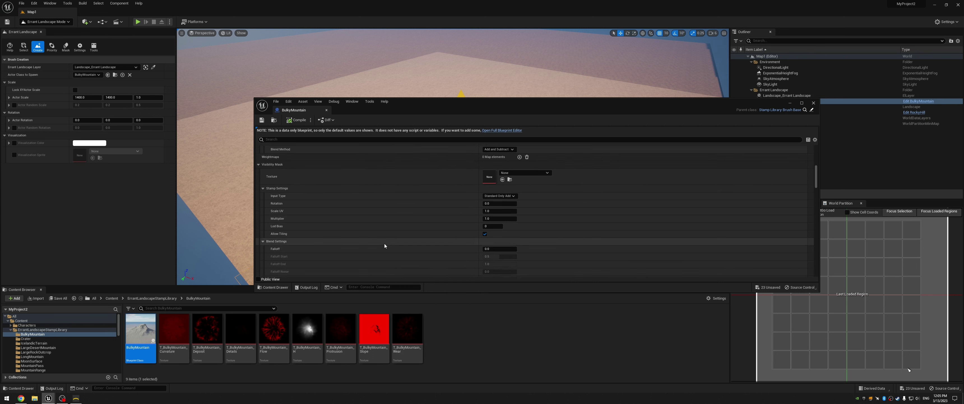
{"action": "scroll", "coordinate": [385, 244], "scroll_direction": "down", "scroll_amount": 10}
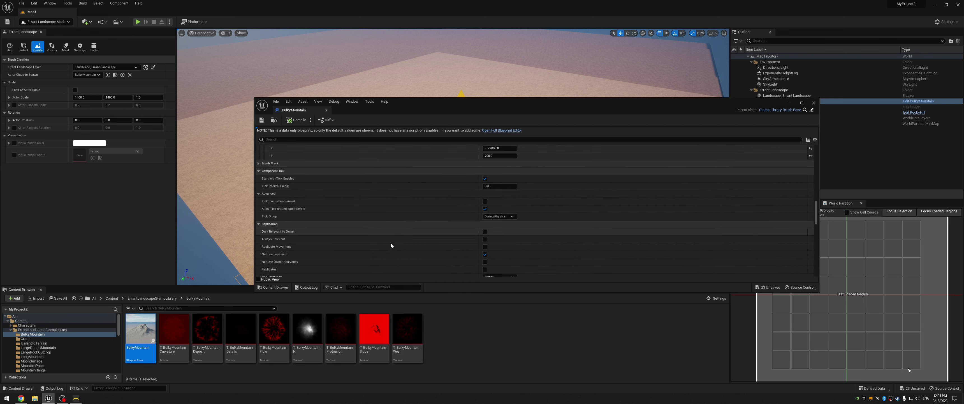
{"action": "scroll", "coordinate": [393, 241], "scroll_direction": "down", "scroll_amount": 5}
{"action": "left_click", "coordinate": [812, 103]}
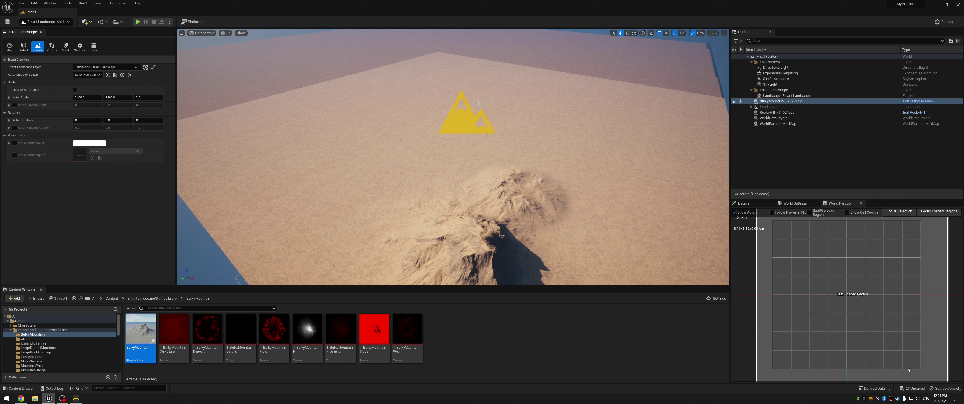
{"action": "left_click", "coordinate": [31, 329]}
{"action": "scroll", "coordinate": [346, 345], "scroll_direction": "down", "scroll_amount": 2}
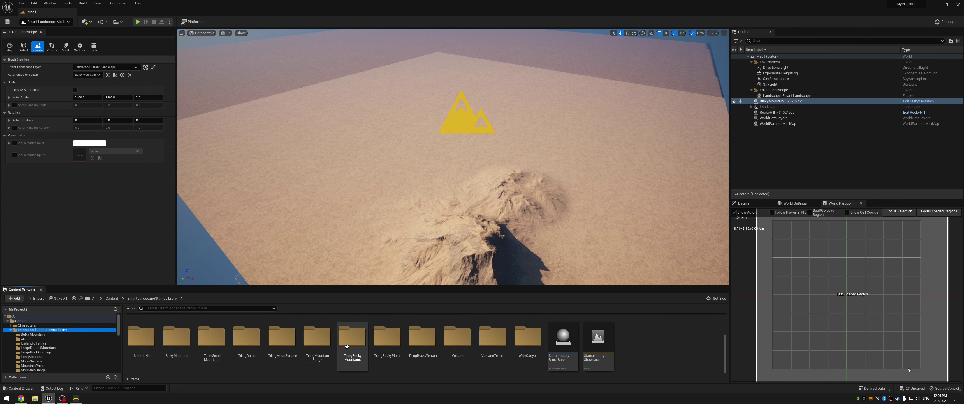
Switch to Gaea and examine the open landscape terrain from several angles
{"action": "left_click", "coordinate": [79, 398]}
{"action": "left_click_drag", "start_coordinate": [383, 153], "coordinate": [428, 120]}
{"action": "scroll", "coordinate": [424, 130], "scroll_direction": "down", "scroll_amount": 3}
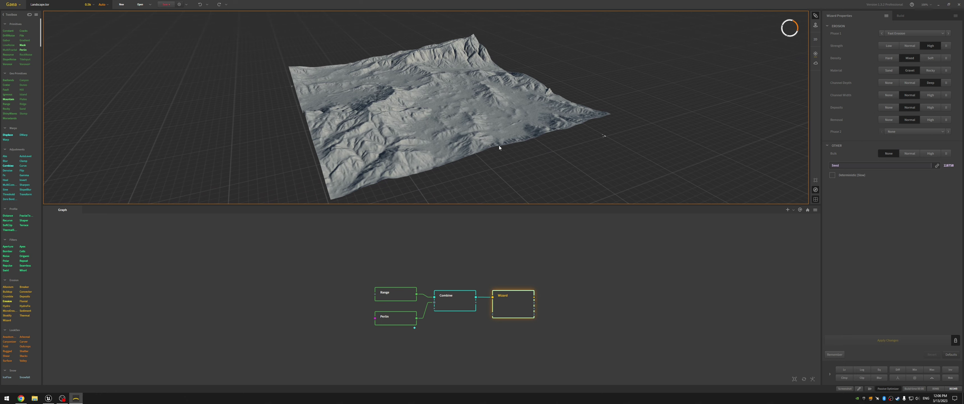
{"action": "left_click_drag", "start_coordinate": [280, 74], "coordinate": [283, 98]}
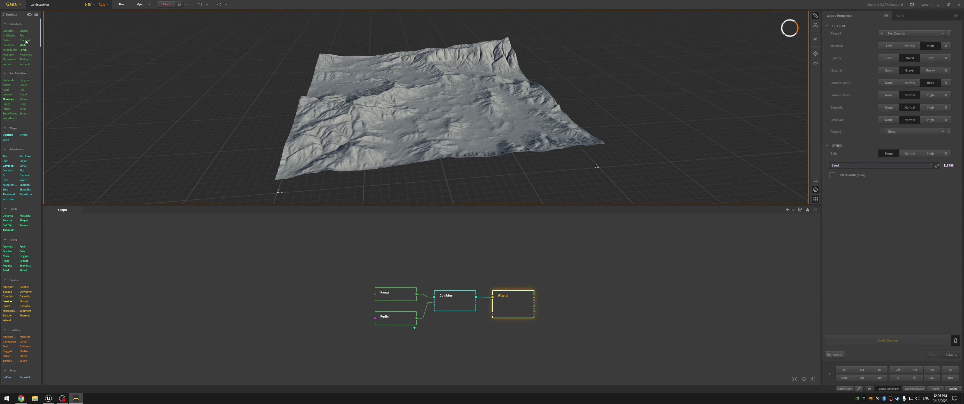
Add a Gradient node to the graph, set its type to Radial and its scale to 0.95
{"action": "left_click_drag", "start_coordinate": [25, 41], "coordinate": [262, 319]}
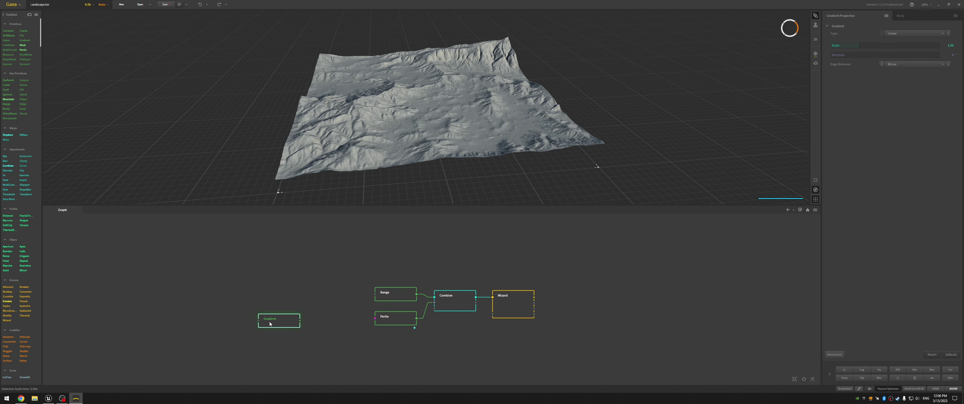
{"action": "left_click", "coordinate": [910, 35]}
{"action": "left_click", "coordinate": [906, 48]}
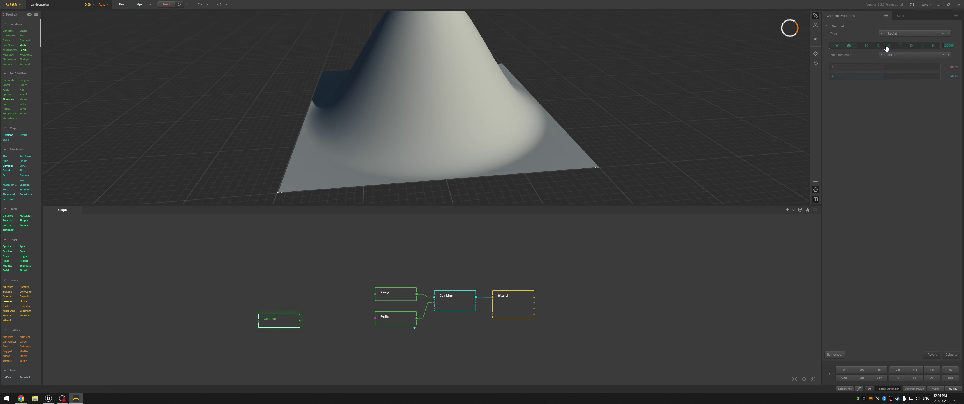
{"action": "left_click", "coordinate": [889, 45]}
{"action": "left_click", "coordinate": [890, 45]}
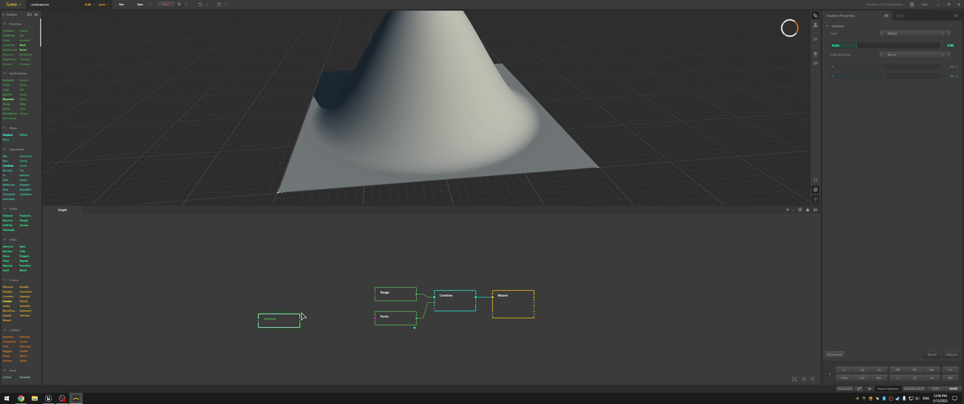
Connect the Gradient node's output to both the Range and Perlin nodes and check the shaped terrain
{"action": "left_click_drag", "start_coordinate": [300, 320], "coordinate": [374, 294]}
{"action": "left_click_drag", "start_coordinate": [301, 320], "coordinate": [375, 318]}
{"action": "left_click_drag", "start_coordinate": [466, 147], "coordinate": [443, 143]}
{"action": "scroll", "coordinate": [443, 144], "scroll_direction": "up", "scroll_amount": 5}
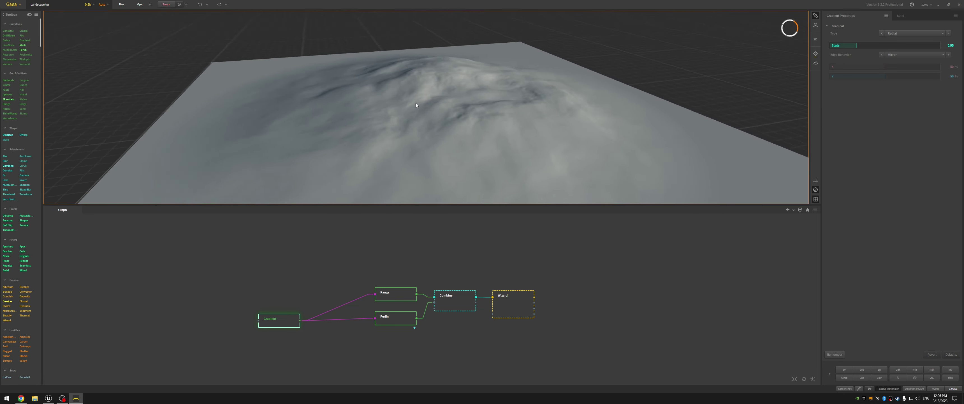
{"action": "left_click_drag", "start_coordinate": [416, 103], "coordinate": [584, 91]}
Select the Wizard node and examine the eroded mountain from several angles
{"action": "left_click", "coordinate": [392, 297]}
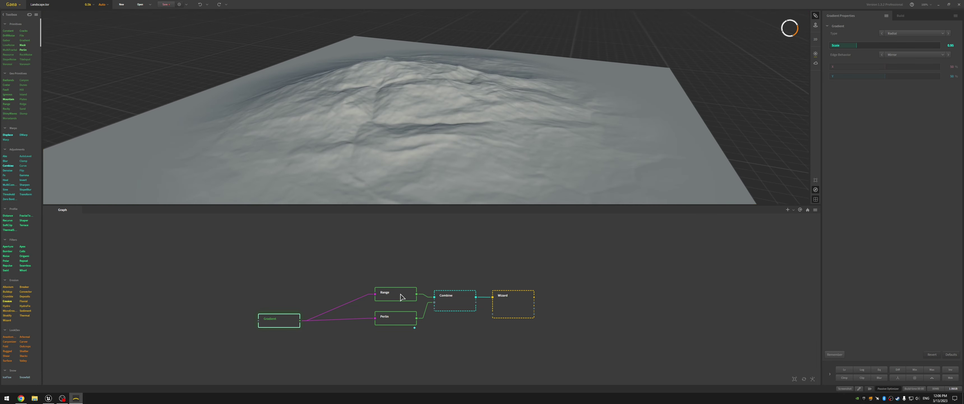
{"action": "left_click", "coordinate": [512, 306]}
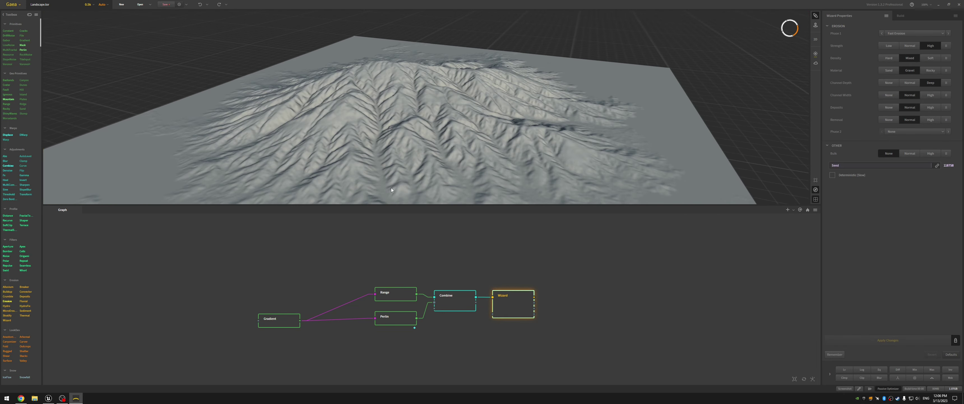
{"action": "left_click_drag", "start_coordinate": [391, 188], "coordinate": [534, 118]}
{"action": "left_click_drag", "start_coordinate": [607, 142], "coordinate": [626, 117]}
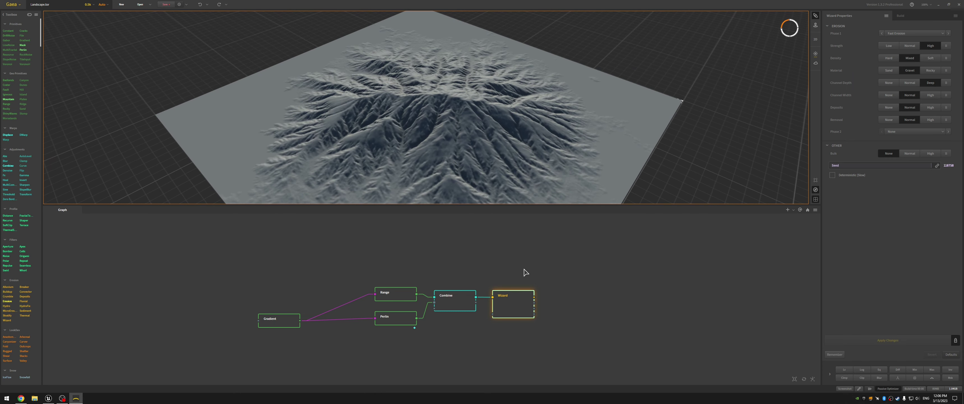
Compare the terrain with the Wizard node's first erosion phase set to None and back to Fast Erosion
{"action": "left_click", "coordinate": [895, 34]}
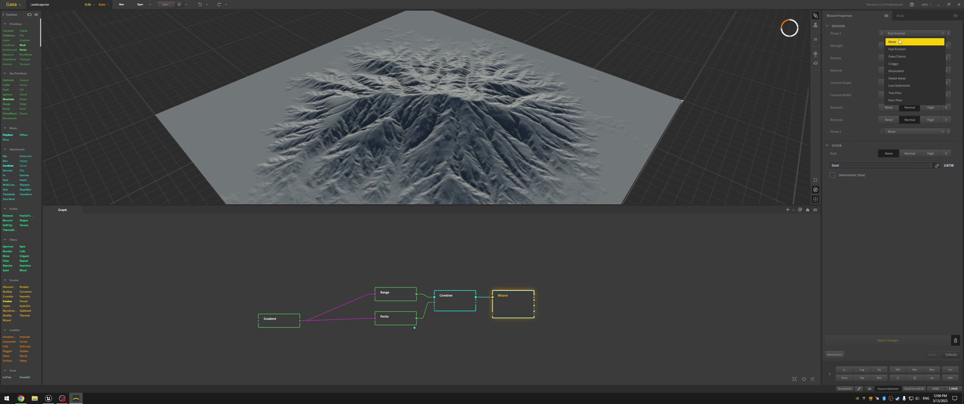
{"action": "left_click", "coordinate": [892, 41]}
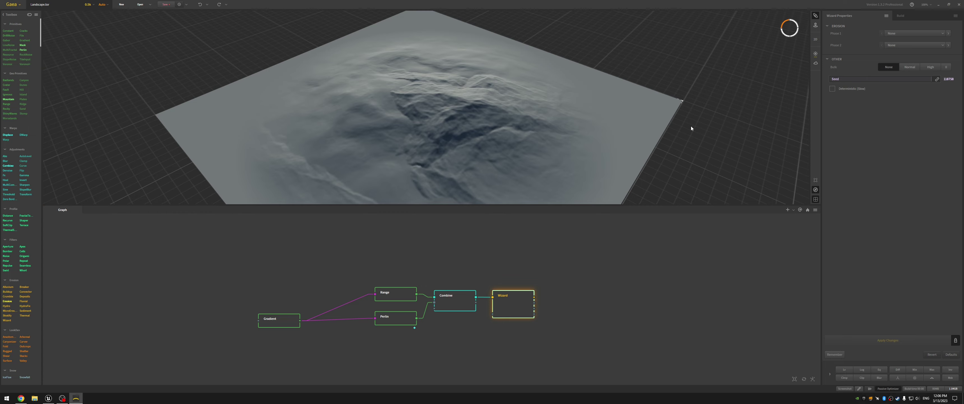
{"action": "left_click", "coordinate": [895, 35]}
{"action": "left_click", "coordinate": [898, 49]}
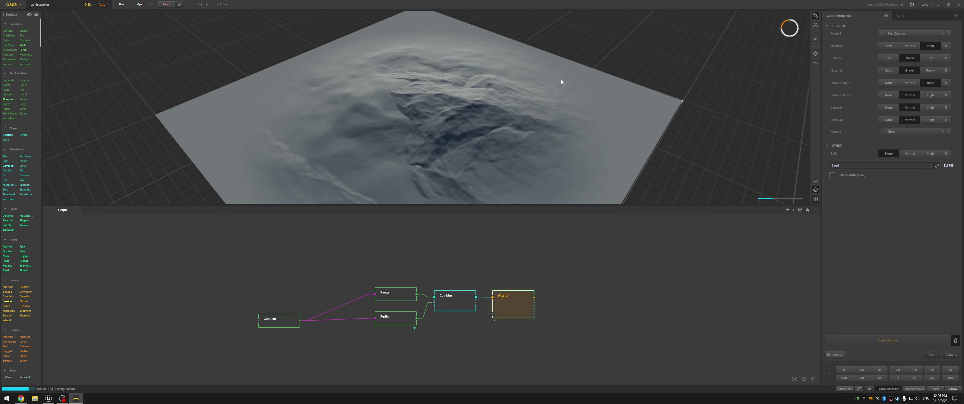
{"action": "left_click_drag", "start_coordinate": [579, 132], "coordinate": [412, 35]}
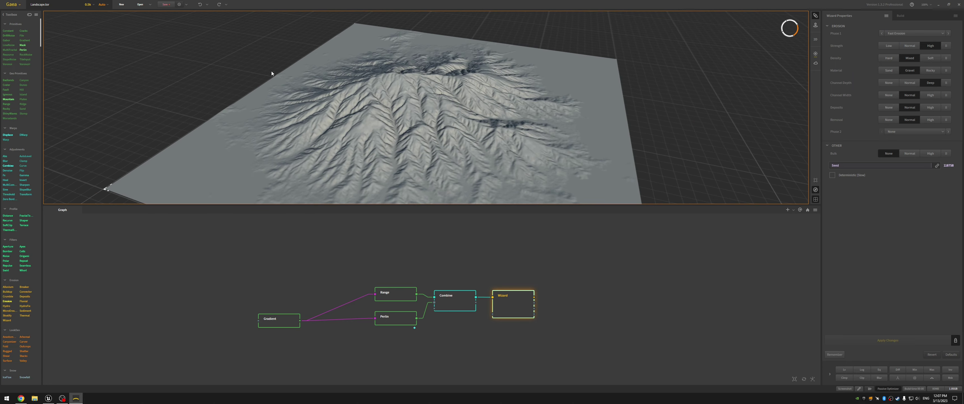
{"action": "left_click_drag", "start_coordinate": [222, 120], "coordinate": [413, 136]}
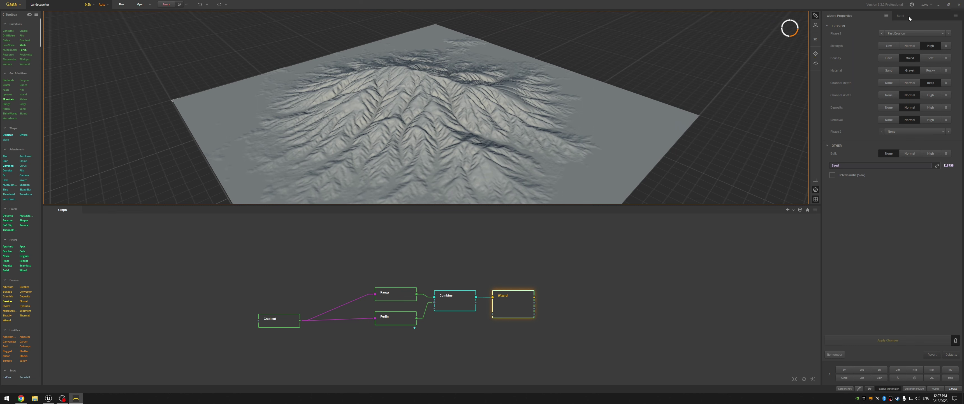
{"action": "left_click_drag", "start_coordinate": [702, 114], "coordinate": [691, 207]}
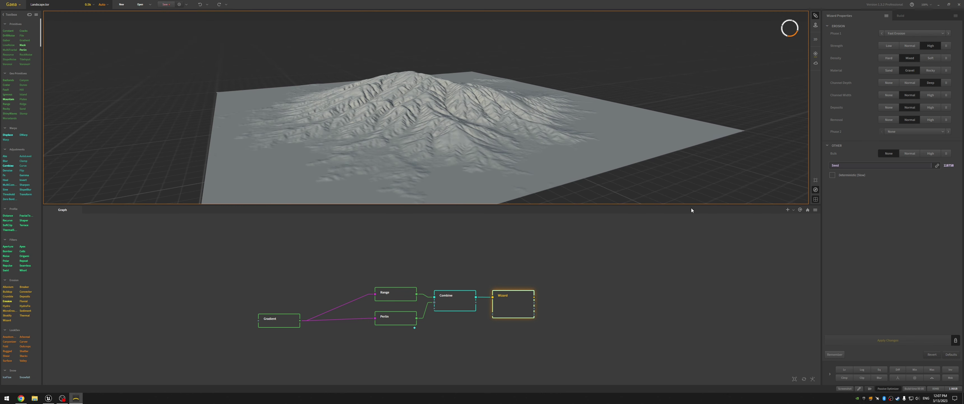
Auto-level the Wizard node's output and inspect the mountain's slopes and base from several angles
{"action": "left_click", "coordinate": [845, 369]}
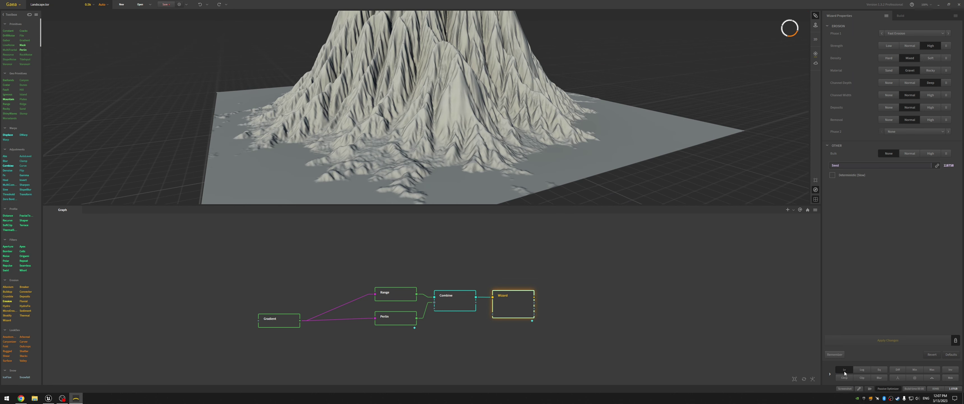
{"action": "scroll", "coordinate": [651, 174], "scroll_direction": "down", "scroll_amount": 5}
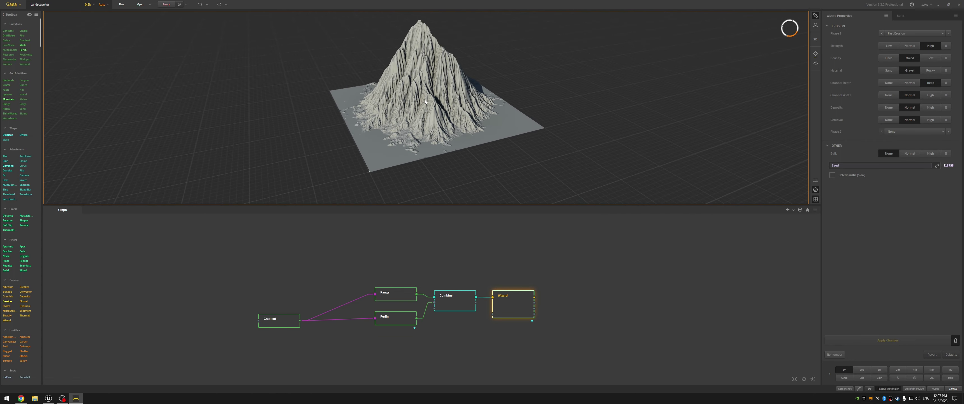
{"action": "scroll", "coordinate": [425, 99], "scroll_direction": "up", "scroll_amount": 5}
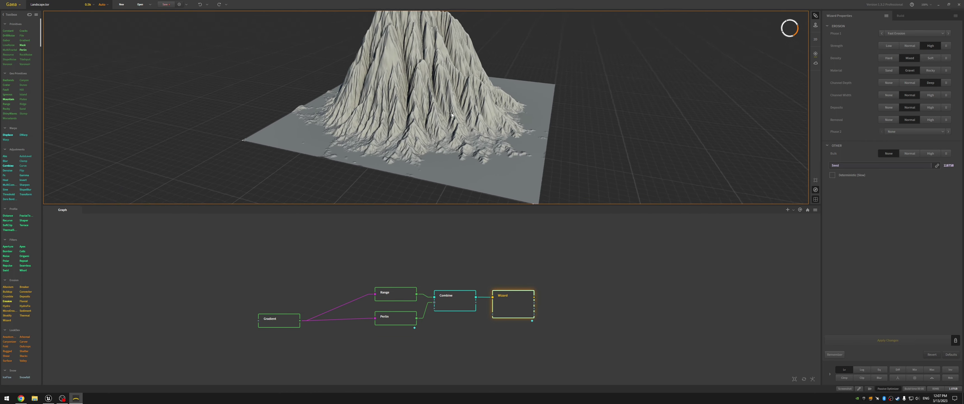
{"action": "left_click_drag", "start_coordinate": [452, 115], "coordinate": [457, 101]}
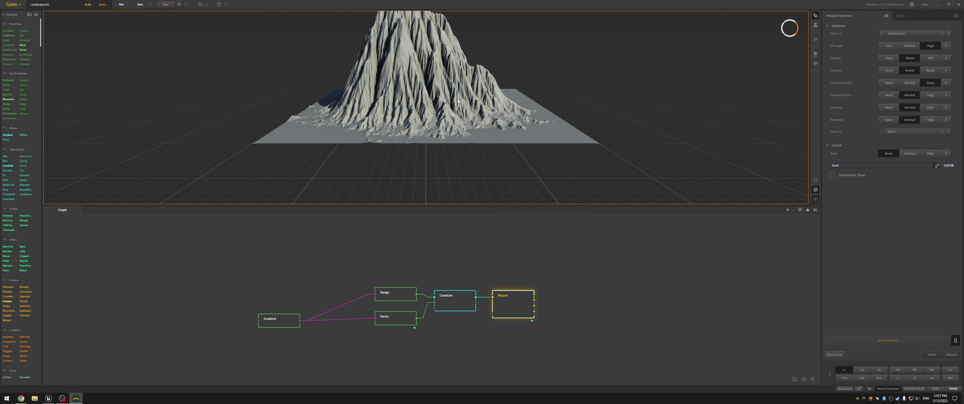
{"action": "scroll", "coordinate": [511, 74], "scroll_direction": "up", "scroll_amount": 5}
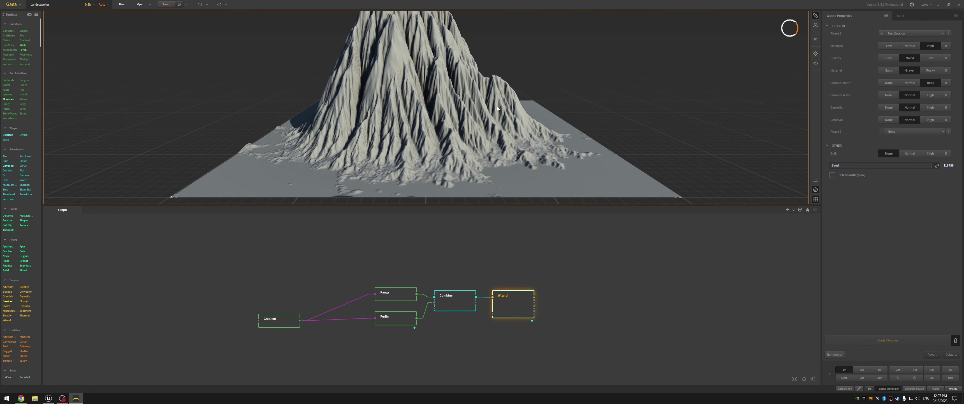
{"action": "left_click_drag", "start_coordinate": [517, 67], "coordinate": [518, 46]}
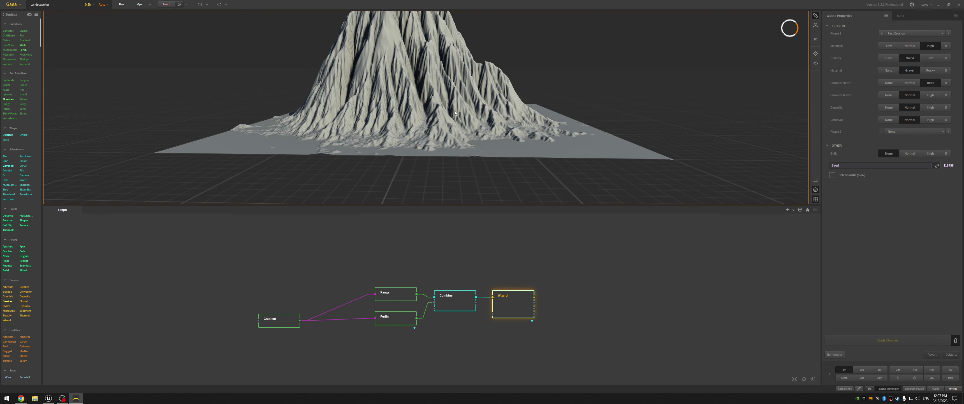
{"action": "left_click_drag", "start_coordinate": [542, 76], "coordinate": [543, 97]}
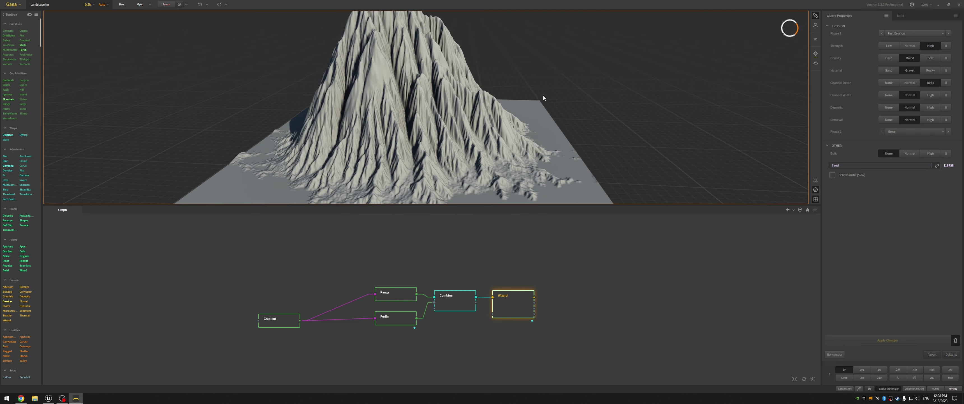
Mark the Wizard node for export and set the build resolution to 8192
{"action": "left_click", "coordinate": [915, 17]}
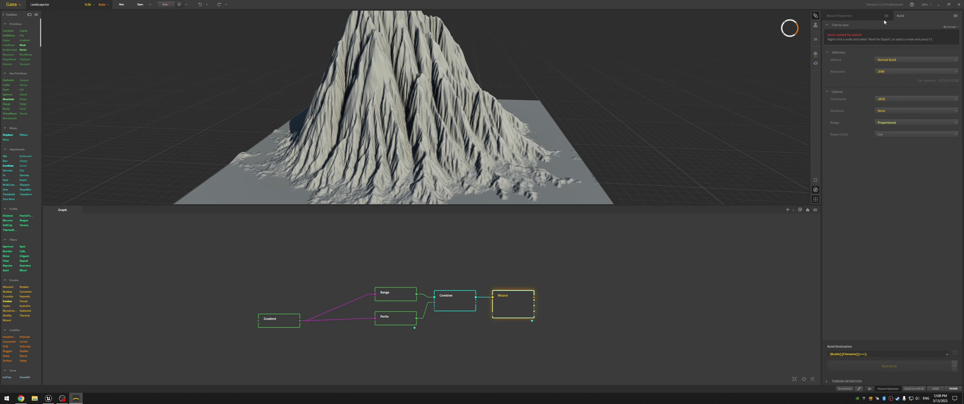
{"action": "right_click", "coordinate": [530, 300]}
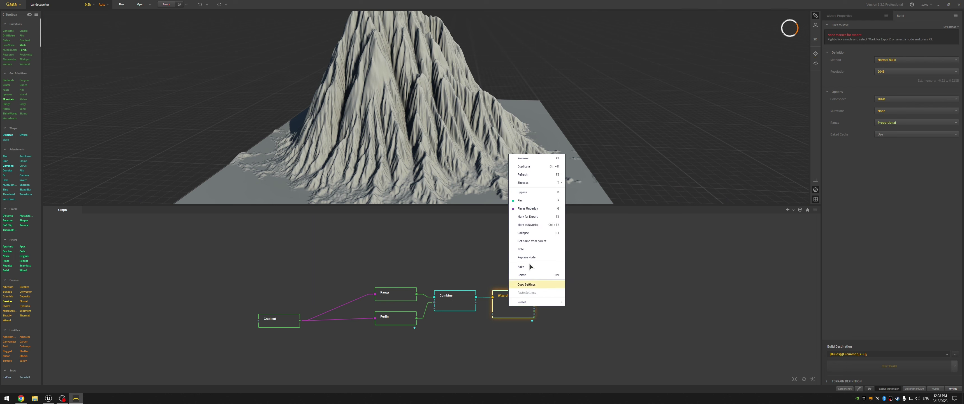
{"action": "left_click", "coordinate": [537, 216]}
{"action": "left_click", "coordinate": [906, 77]}
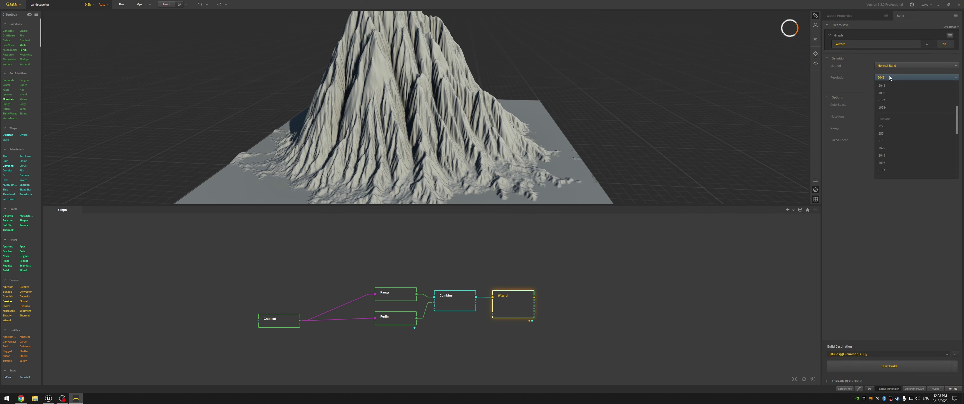
{"action": "left_click", "coordinate": [887, 100]}
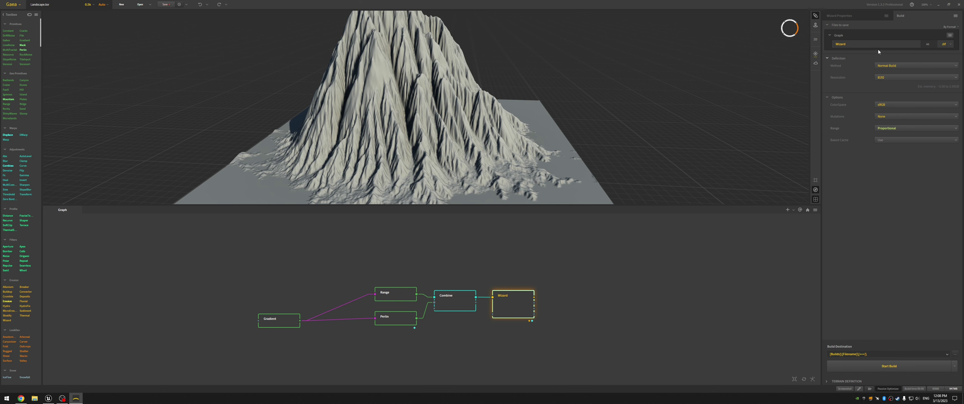
Set the Wizard node's export format to PNG and start the build
{"action": "left_click", "coordinate": [950, 48]}
{"action": "left_click", "coordinate": [947, 51]}
{"action": "left_click", "coordinate": [946, 45]}
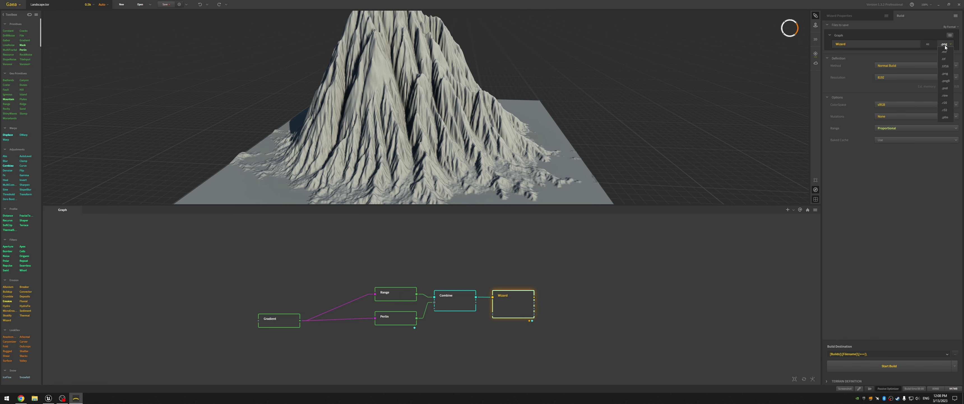
{"action": "left_click", "coordinate": [945, 74]}
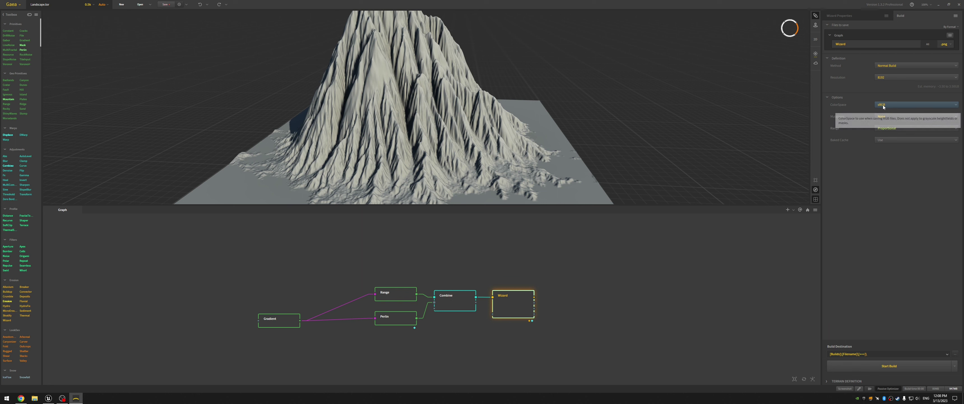
{"action": "left_click", "coordinate": [885, 366]}
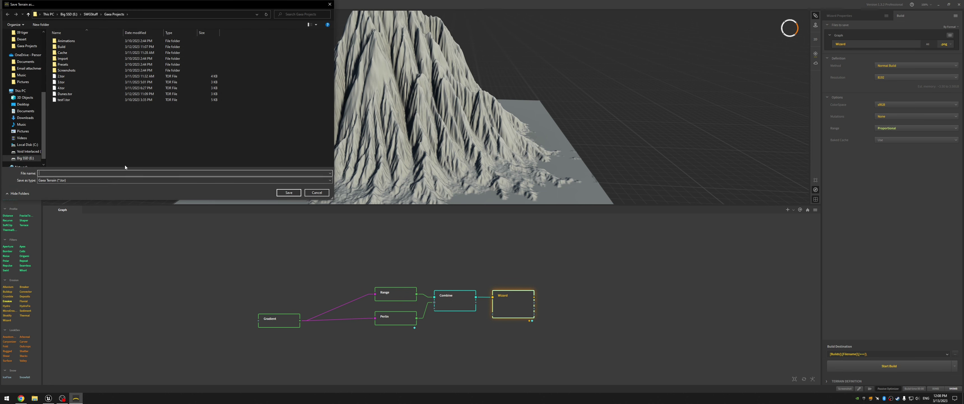
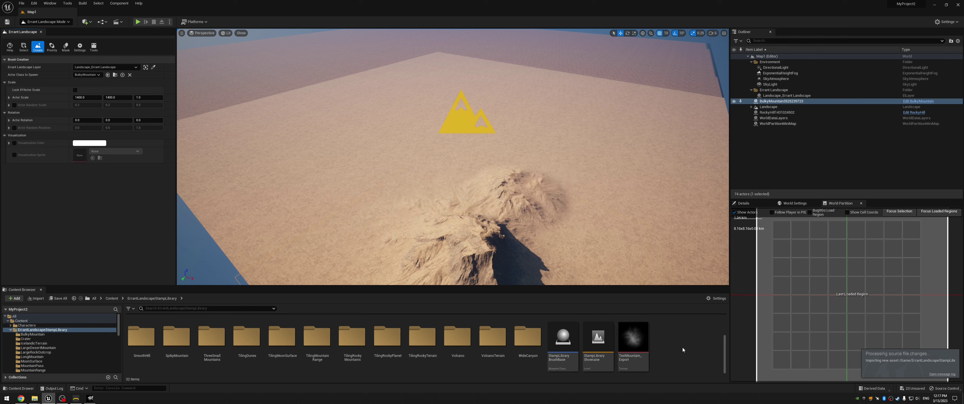
In Unreal Editor, save all unsaved content and create a child Blueprint class of StampLibraryBrushBase named TestMountain
{"action": "left_click", "coordinate": [913, 388]}
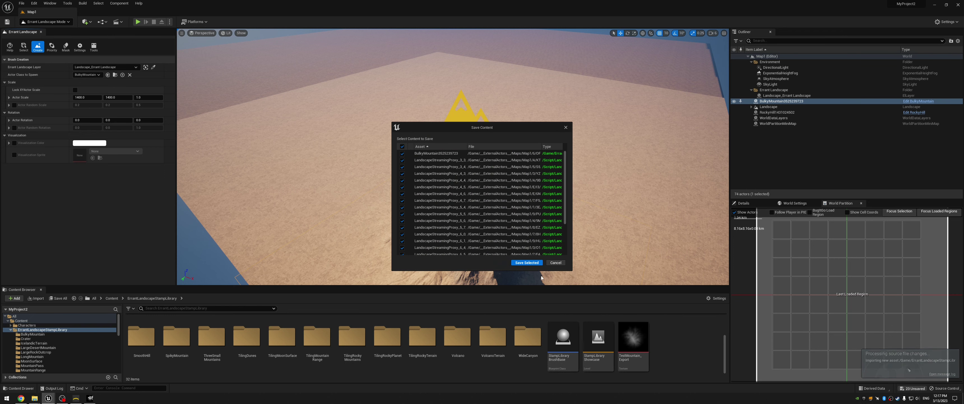
{"action": "left_click", "coordinate": [524, 263]}
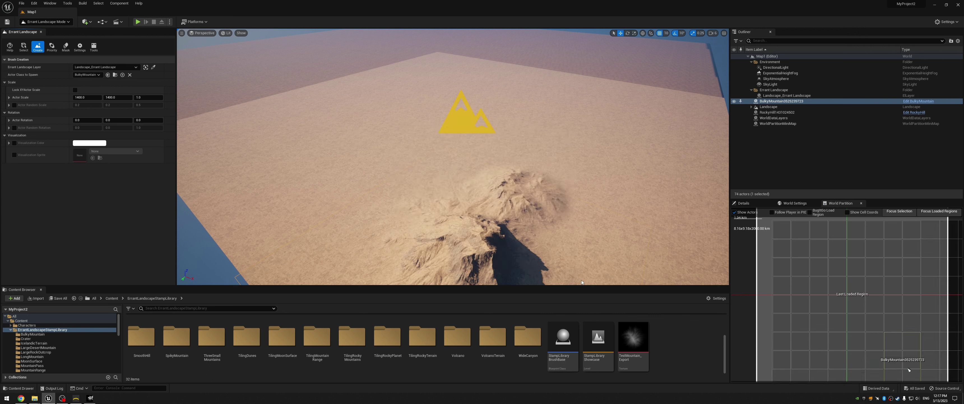
{"action": "left_click", "coordinate": [569, 337]}
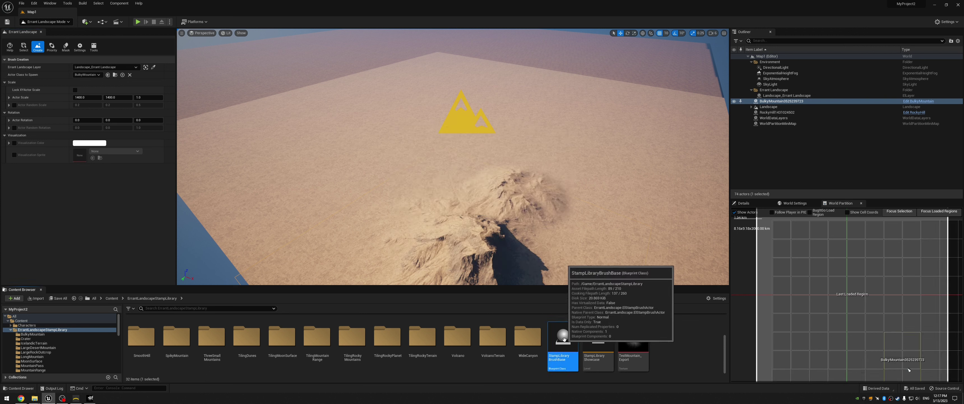
{"action": "right_click", "coordinate": [569, 337]}
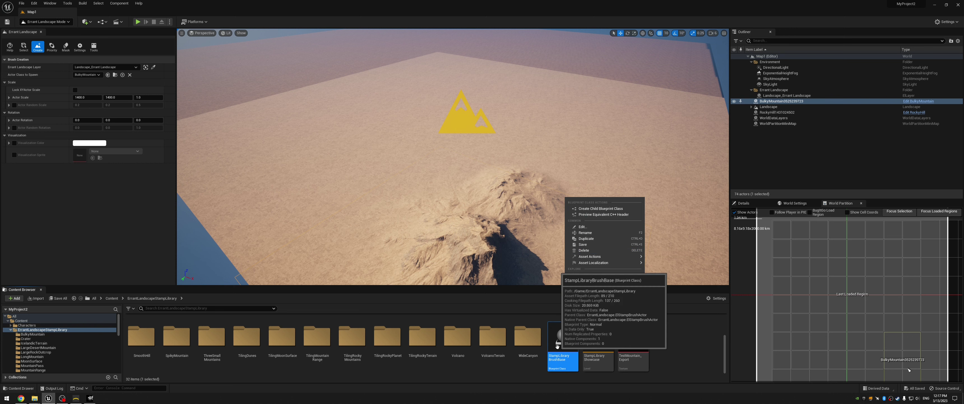
{"action": "mouse_move", "coordinate": [601, 260]}
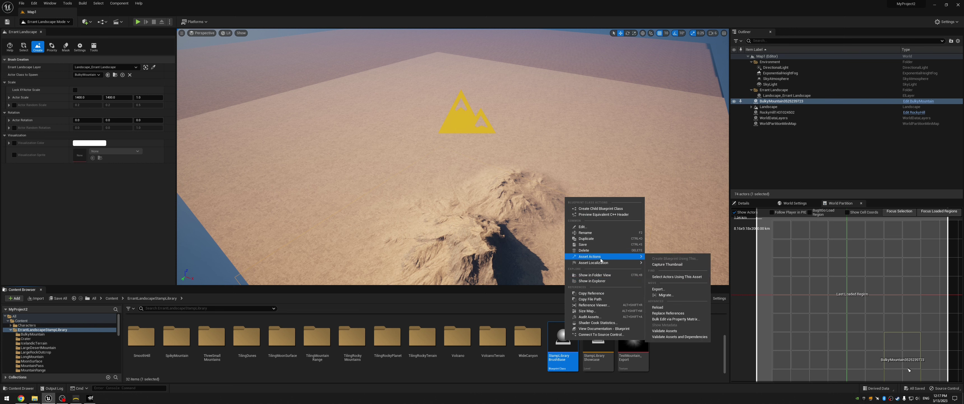
{"action": "left_click", "coordinate": [618, 209]}
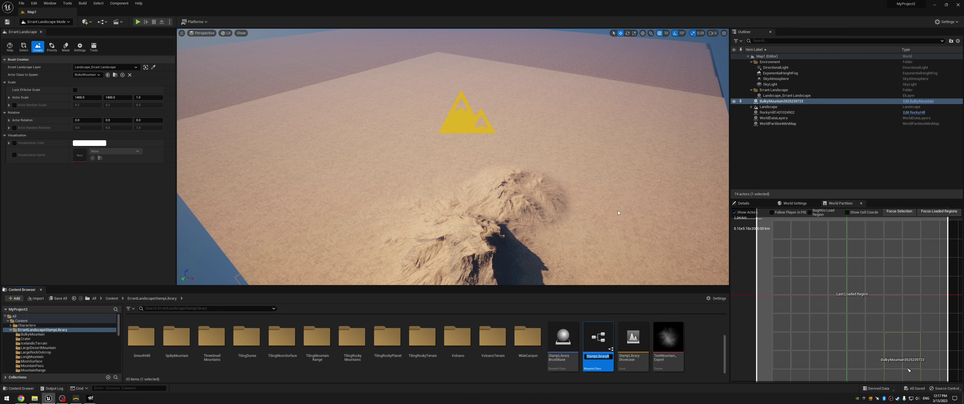
{"action": "type", "text": "T"}
{"action": "type", "text": "estMo"}
{"action": "type", "text": "untain"}
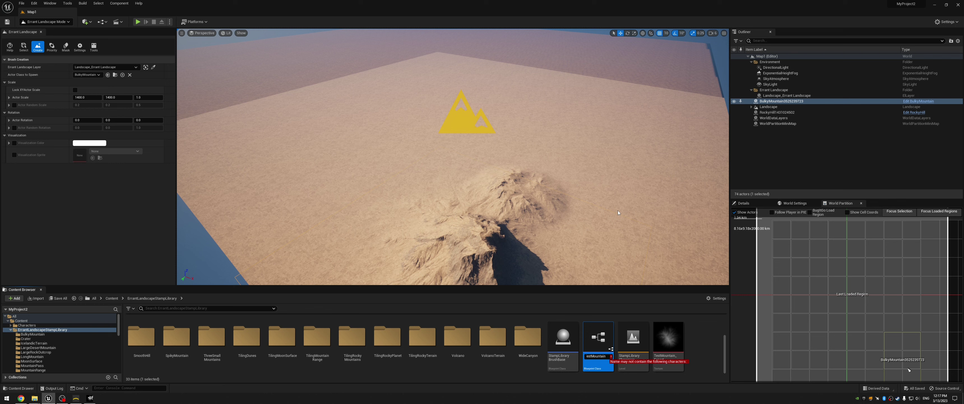
{"action": "key", "text": "Return"}
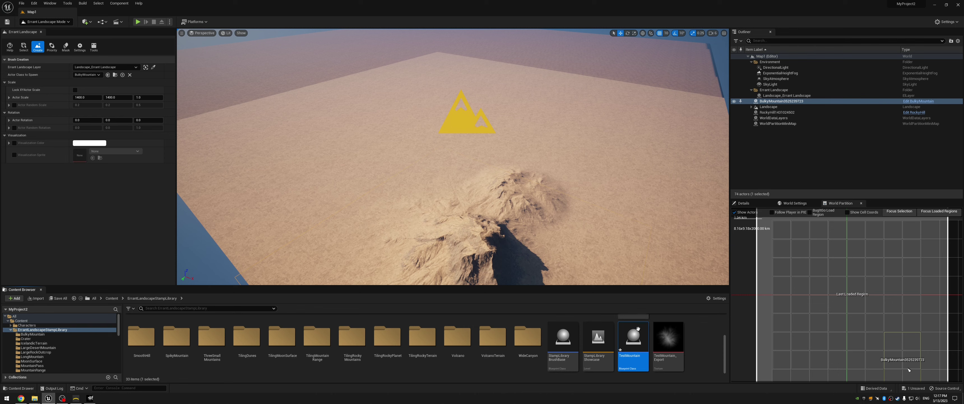
Assign TestMountain_Export as the heightmap texture of the TestMountain Blueprint, and compile and save it
{"action": "double_click", "coordinate": [633, 339]}
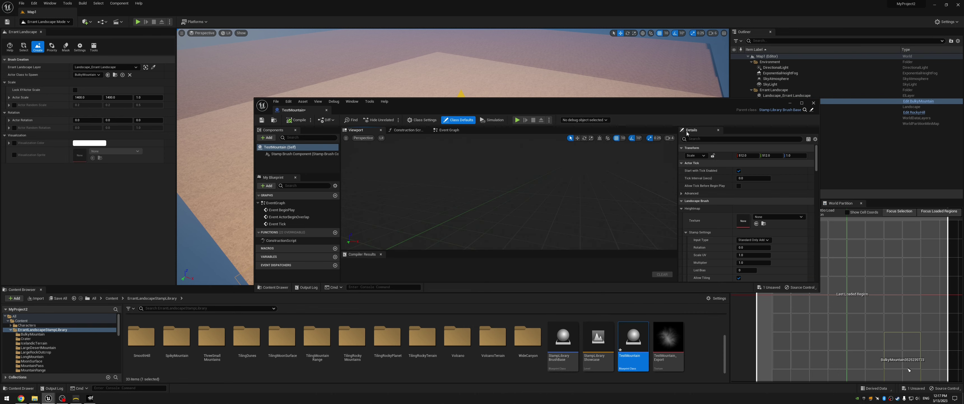
{"action": "left_click_drag", "start_coordinate": [673, 124], "coordinate": [561, 105]}
{"action": "left_click_drag", "start_coordinate": [668, 338], "coordinate": [634, 203]}
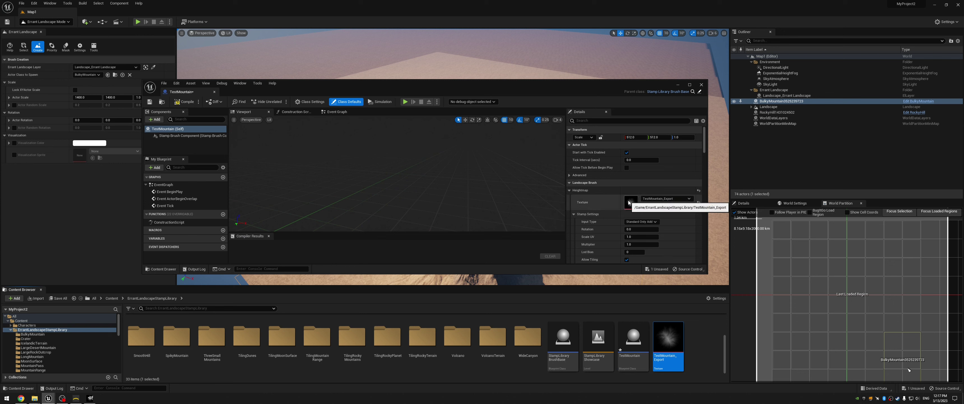
{"action": "left_click", "coordinate": [186, 102]}
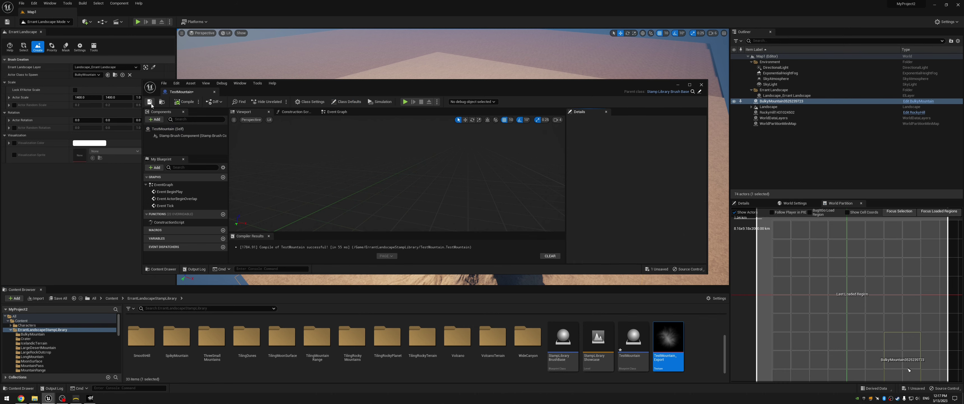
{"action": "left_click", "coordinate": [702, 85]}
Set the TestMountain_Export texture's compression to Grayscale (G8/16, RGB8 sRGB)
{"action": "double_click", "coordinate": [677, 332]}
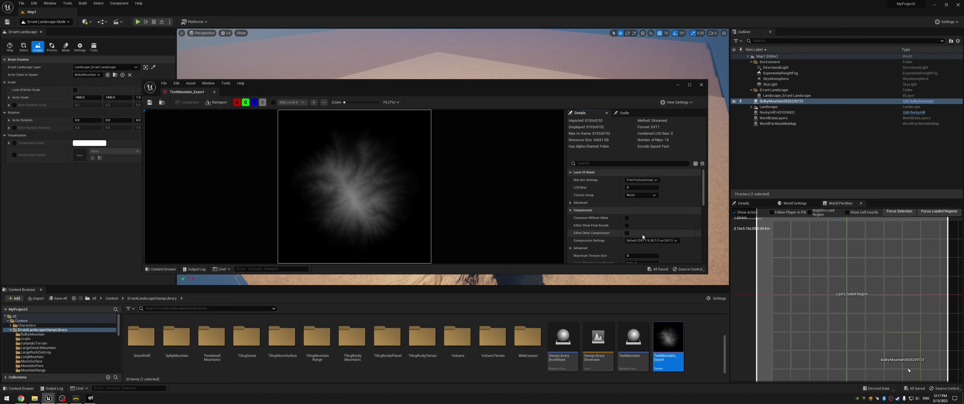
{"action": "left_click", "coordinate": [636, 242]}
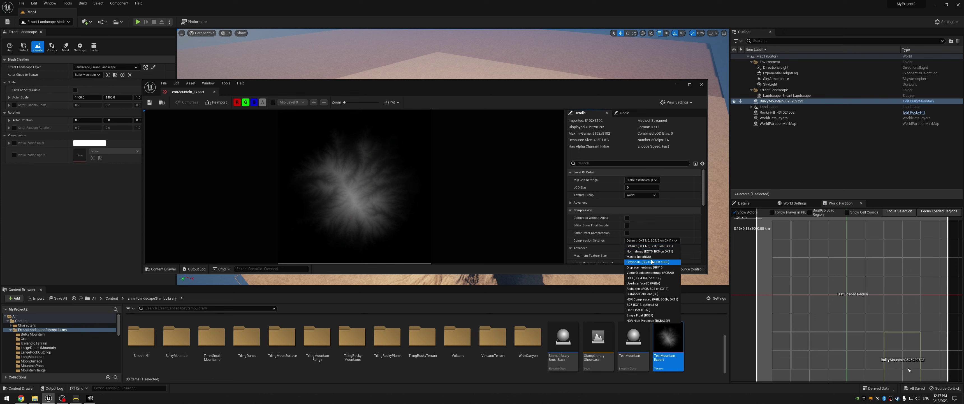
{"action": "left_click", "coordinate": [638, 267]}
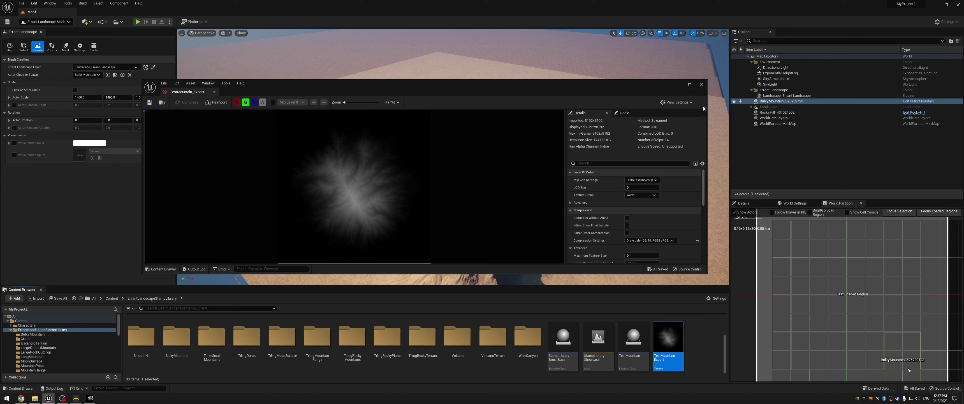
{"action": "left_click", "coordinate": [701, 85]}
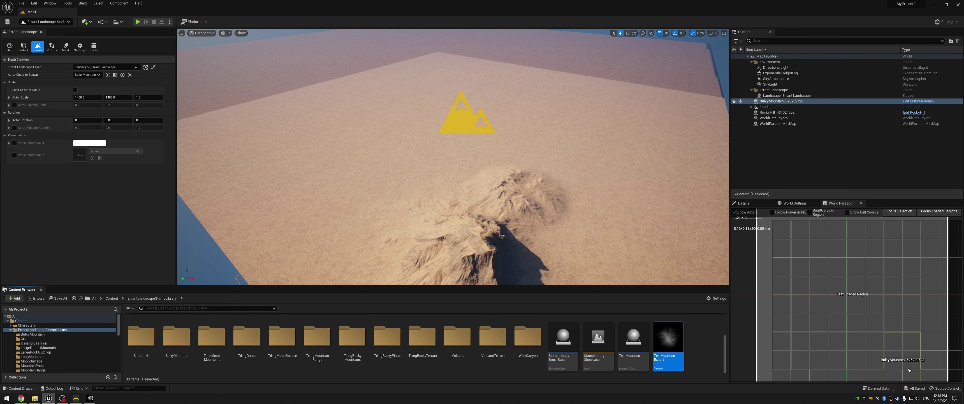
Choose TestMountain as the actor class to spawn for new landscape brushes
{"action": "left_click", "coordinate": [89, 74]}
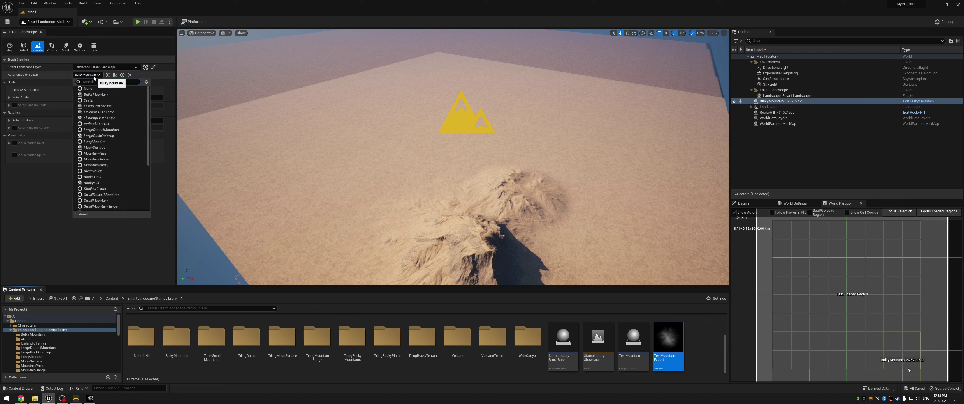
{"action": "scroll", "coordinate": [106, 123], "scroll_direction": "down", "scroll_amount": 1}
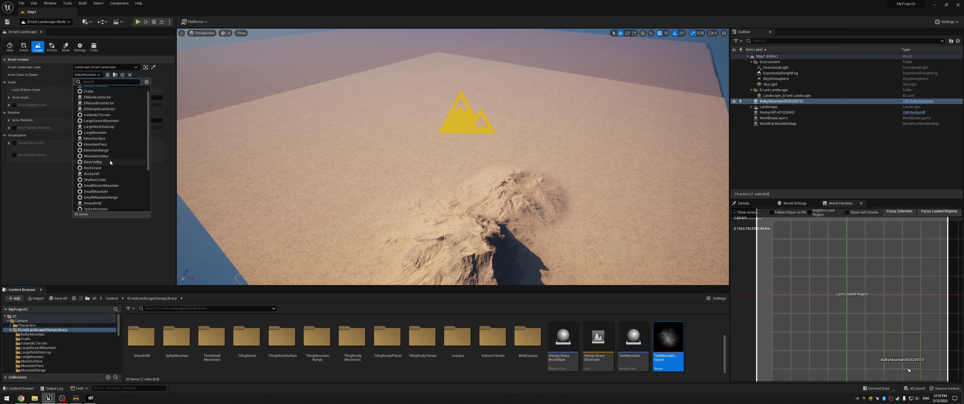
{"action": "scroll", "coordinate": [109, 164], "scroll_direction": "down", "scroll_amount": 5}
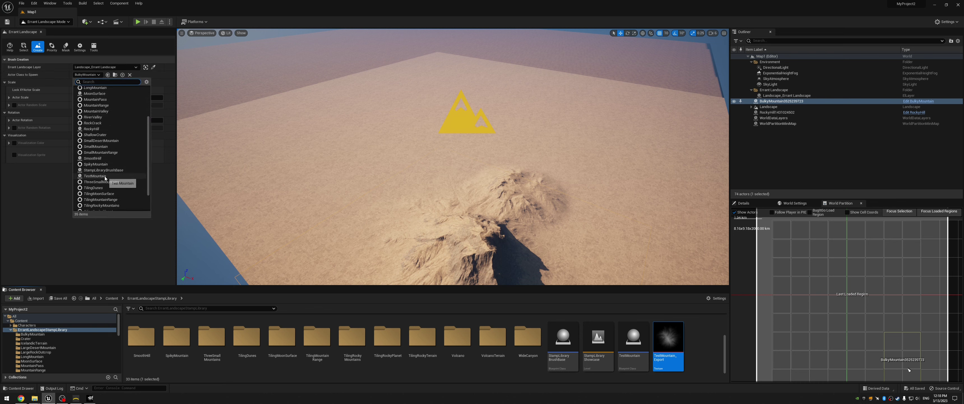
{"action": "scroll", "coordinate": [104, 185], "scroll_direction": "down", "scroll_amount": 3}
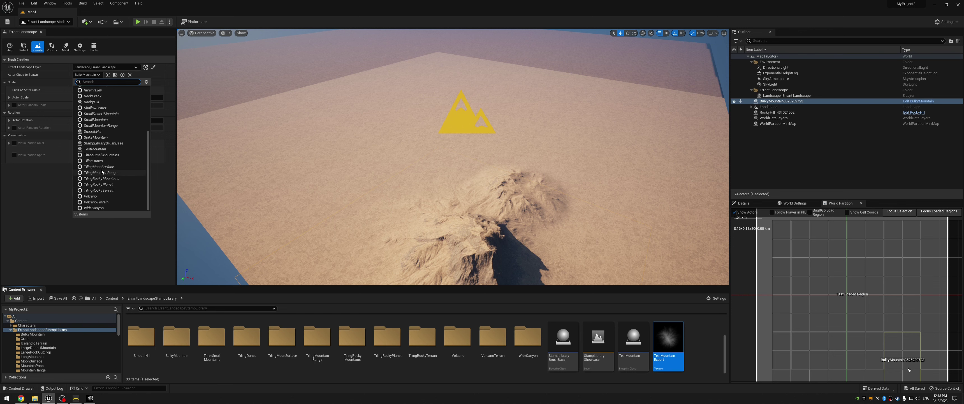
{"action": "left_click", "coordinate": [101, 149]}
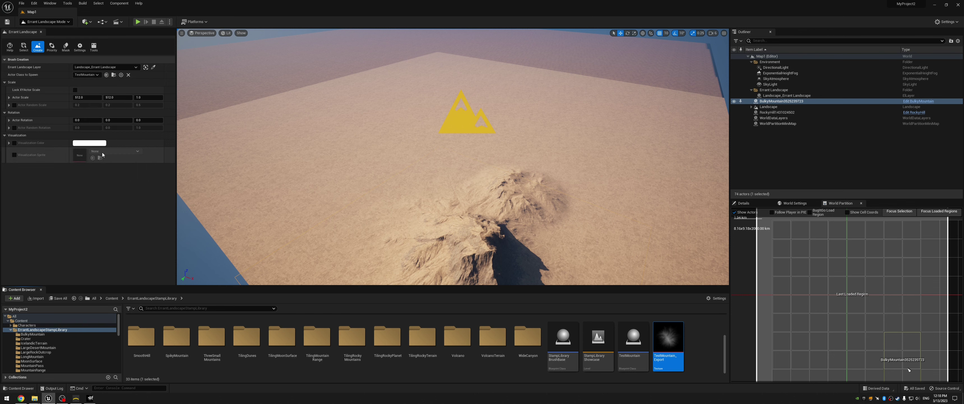
Place a TestMountain stamp on the flat desert away from the existing mountains and inspect it
{"action": "left_click", "coordinate": [356, 144]}
{"action": "key", "text": "a"}
{"action": "right_click_drag", "start_coordinate": [327, 171], "coordinate": [326, 171]}
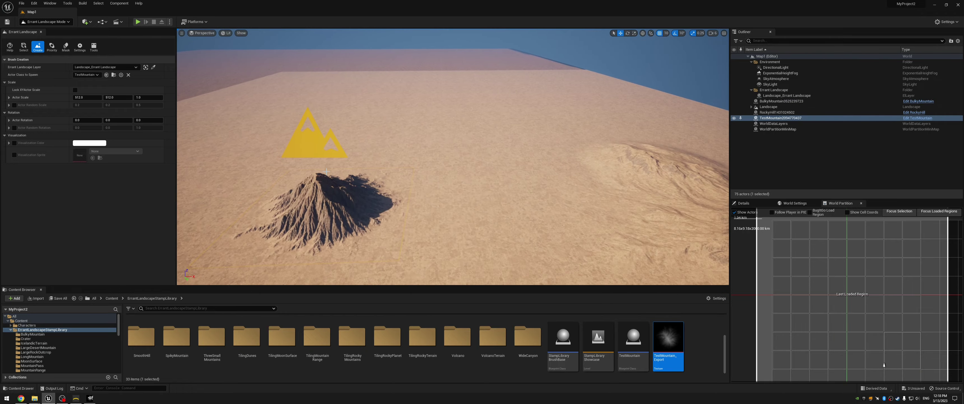
{"action": "key", "text": "w"}
{"action": "right_click_drag", "start_coordinate": [379, 204], "coordinate": [378, 205]}
{"action": "key", "text": "s"}
{"action": "key", "text": "d"}
Move the TestMountain stamp across the landscape onto the existing bulky mountain and view how they blend
{"action": "left_click", "coordinate": [24, 47]}
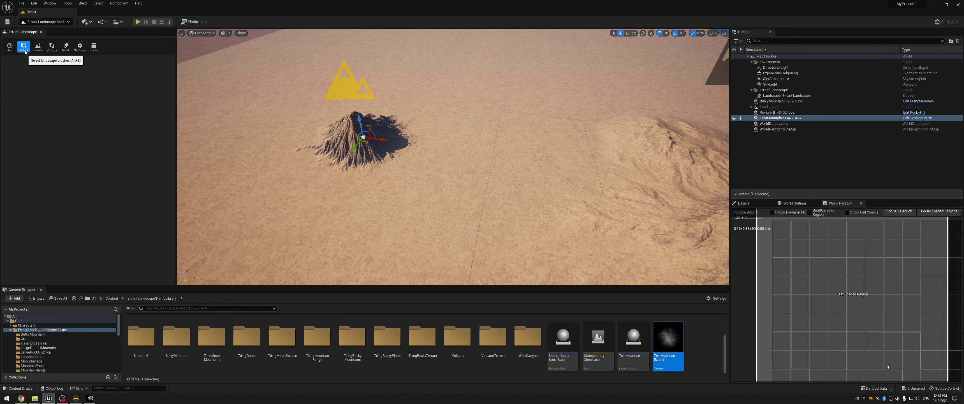
{"action": "left_click_drag", "start_coordinate": [365, 141], "coordinate": [645, 215]}
{"action": "key", "text": "d"}
{"action": "right_click_drag", "start_coordinate": [614, 246], "coordinate": [614, 246]}
{"action": "key", "text": "w"}
{"action": "mouse_move", "coordinate": [395, 156]}
{"action": "left_mouse_down"}
{"action": "mouse_move", "coordinate": [463, 155]}
{"action": "mouse_move", "coordinate": [481, 173]}
{"action": "left_mouse_up"}
{"action": "key", "text": "d"}
{"action": "right_click_drag", "start_coordinate": [481, 173], "coordinate": [518, 177]}
{"action": "key", "text": "w"}
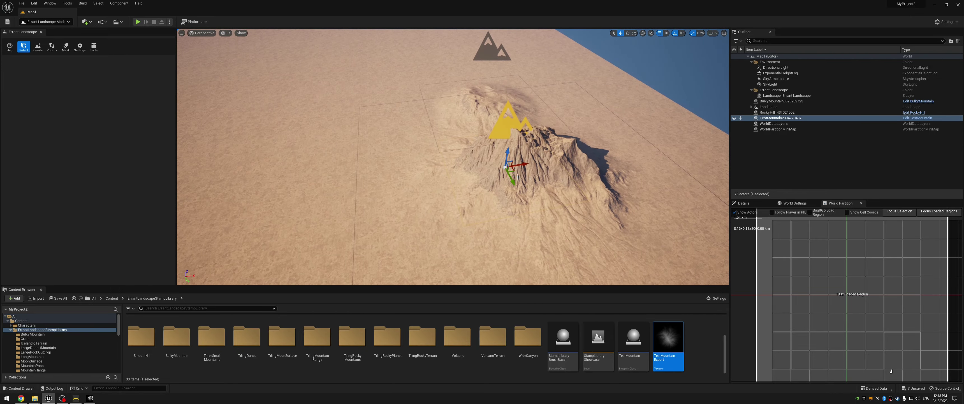
Delete the placed TestMountain stamp actor from the level
{"action": "right_click", "coordinate": [780, 118]}
{"action": "mouse_move", "coordinate": [822, 209]}
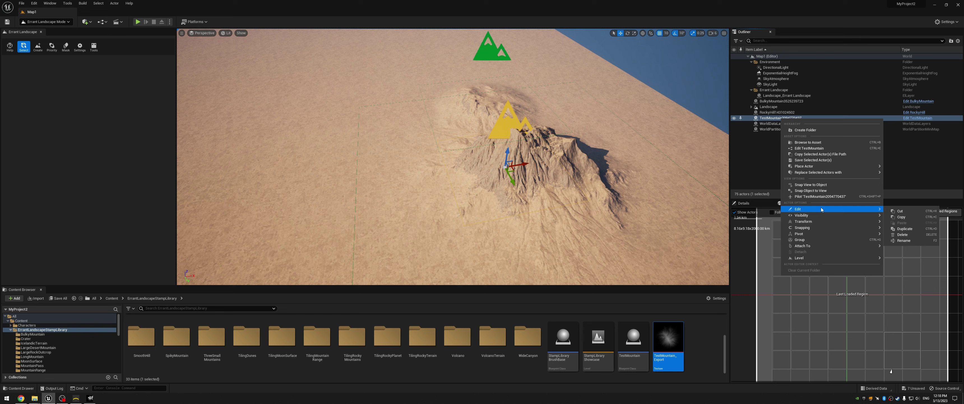
{"action": "left_click", "coordinate": [908, 235]}
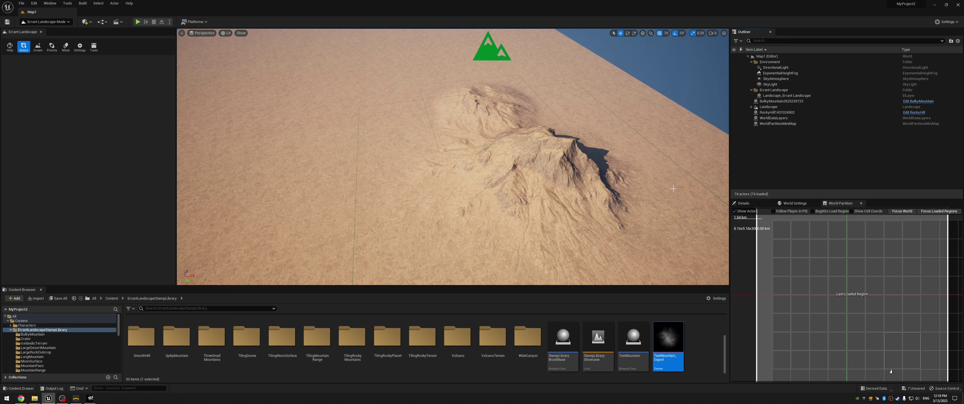
Set the heightmap stamp multiplier of the TestMountain Blueprint to 0.2 and compile it
{"action": "right_click_drag", "start_coordinate": [599, 275], "coordinate": [548, 283]}
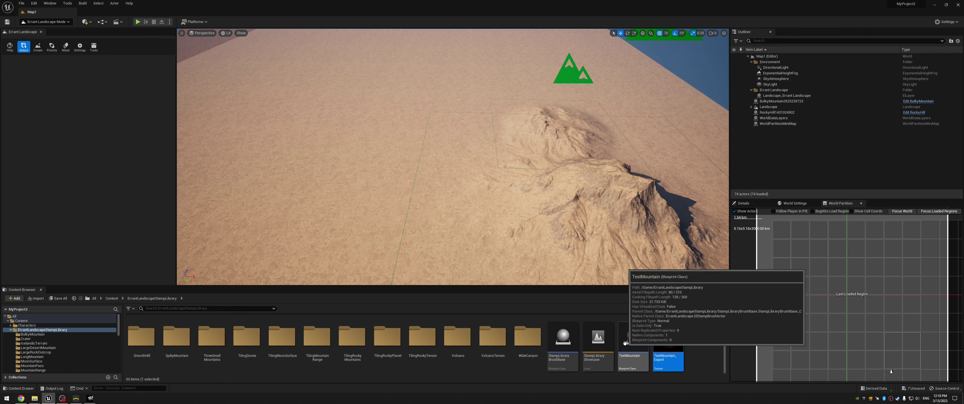
{"action": "double_click", "coordinate": [633, 337]}
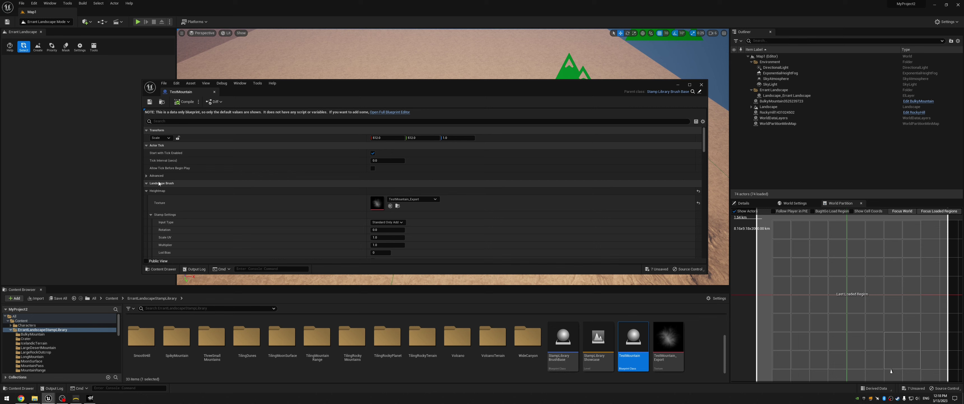
{"action": "scroll", "coordinate": [166, 218], "scroll_direction": "down", "scroll_amount": 1}
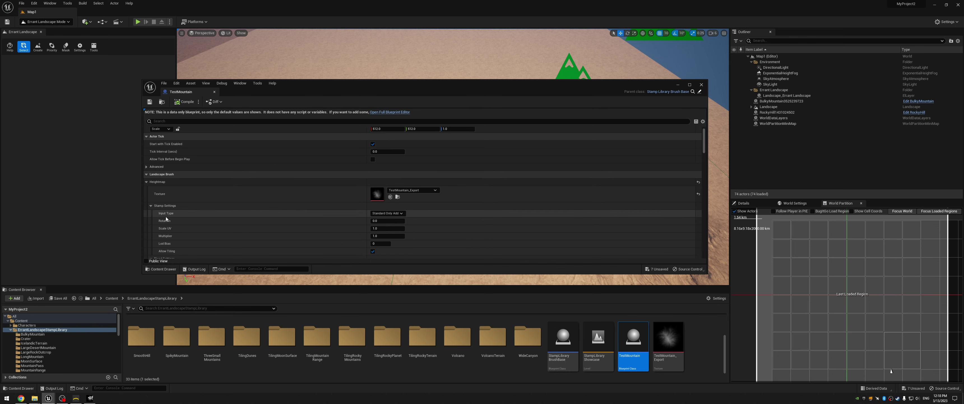
{"action": "scroll", "coordinate": [166, 218], "scroll_direction": "down", "scroll_amount": 3}
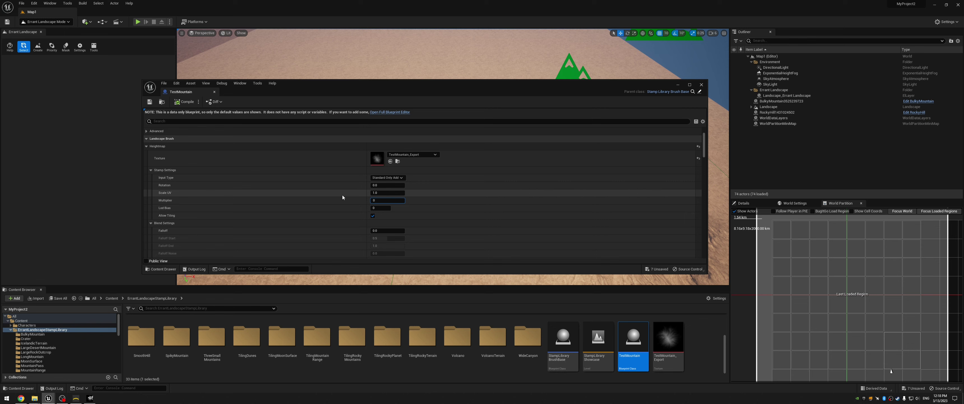
{"action": "type", "text": "2"}
{"action": "key", "text": "Return"}
{"action": "left_click", "coordinate": [174, 104]}
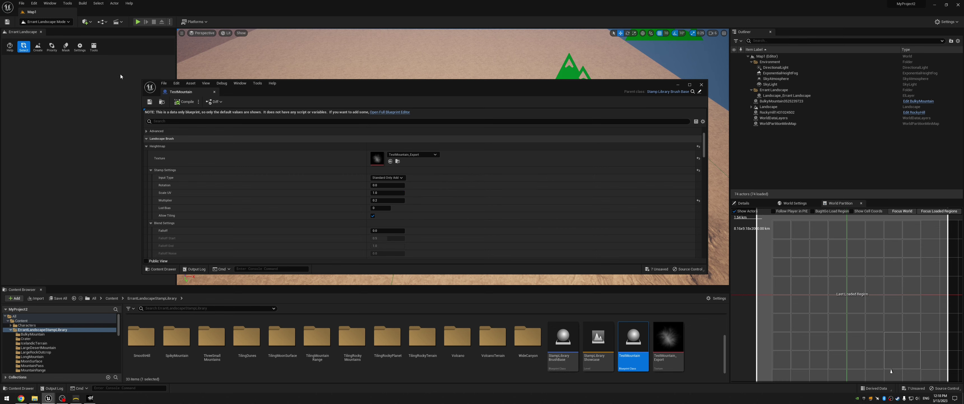
Place a new TestMountain stamp on the flat desert beside the existing mountains and inspect its height up close and from farther away
{"action": "left_click", "coordinate": [37, 48]}
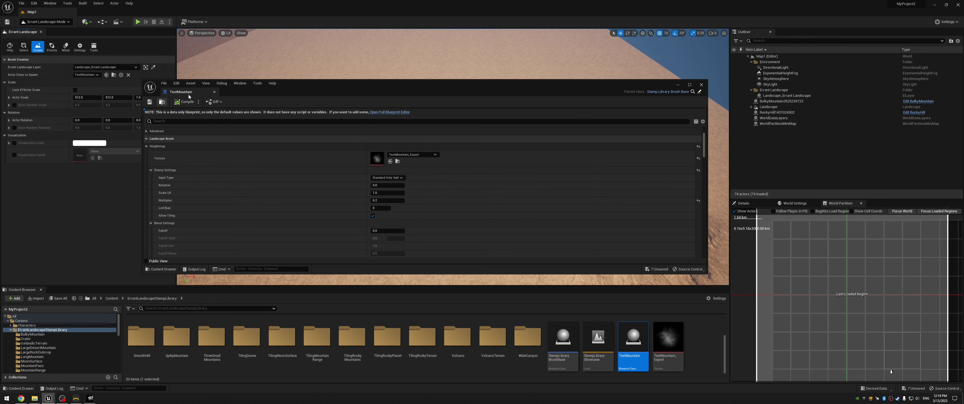
{"action": "left_click", "coordinate": [702, 85]}
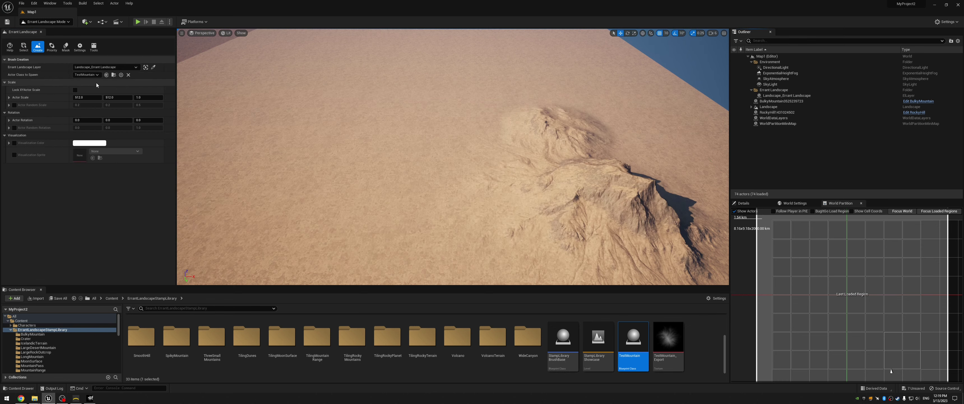
{"action": "left_click", "coordinate": [399, 191]}
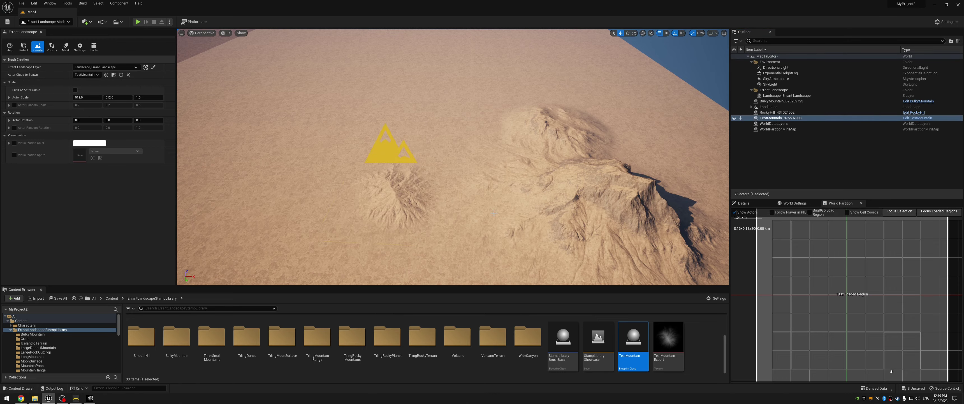
{"action": "key", "text": "f"}
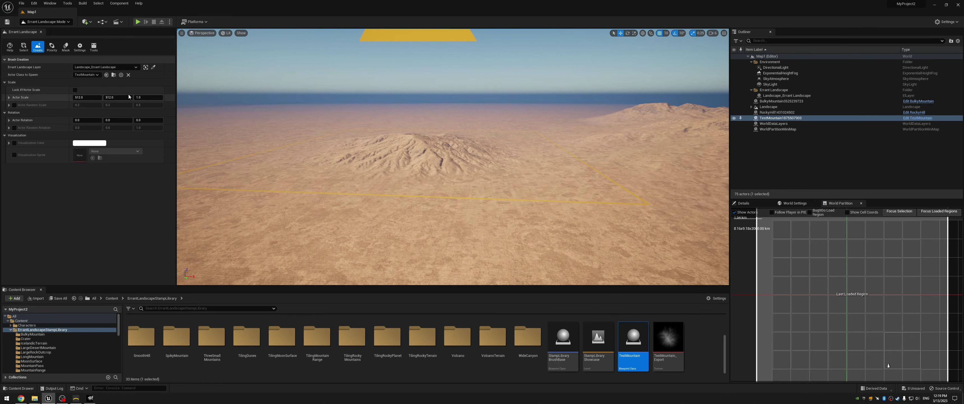
{"action": "mouse_move", "coordinate": [438, 119]}
{"action": "right_mouse_down"}
{"action": "mouse_move", "coordinate": [428, 153]}
{"action": "mouse_move", "coordinate": [438, 119]}
{"action": "right_mouse_up"}
{"action": "key", "text": "s"}
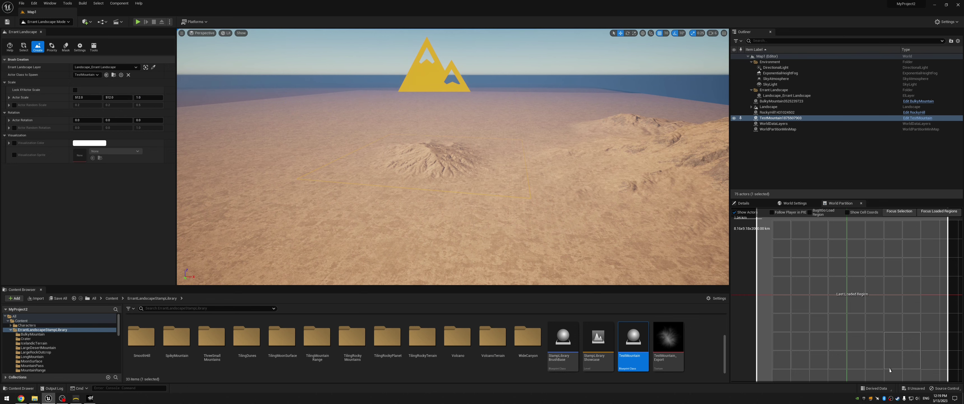
{"action": "right_click_drag", "start_coordinate": [362, 104], "coordinate": [355, 97]}
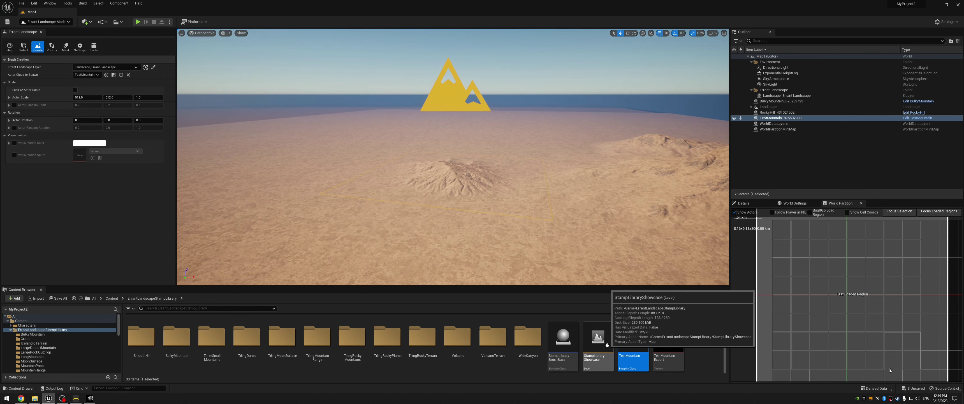
Review the TestMountain Blueprint's default scale and heightmap settings, close it, and view the placed stamp from another side
{"action": "double_click", "coordinate": [633, 337]}
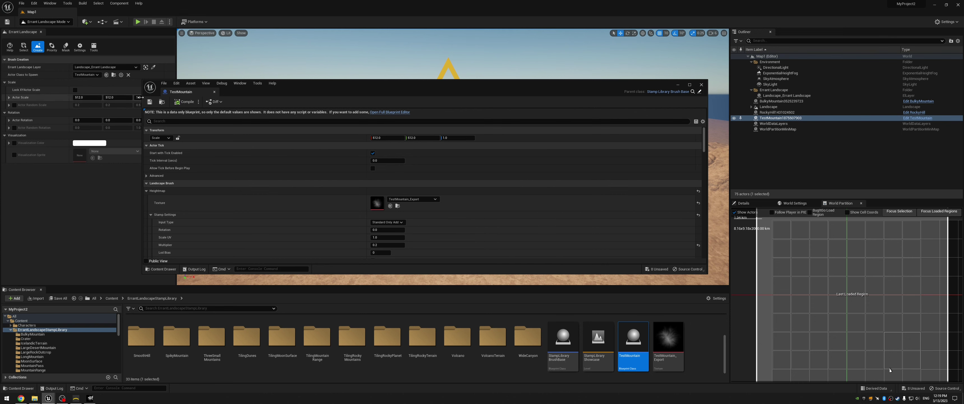
{"action": "left_click", "coordinate": [701, 84]}
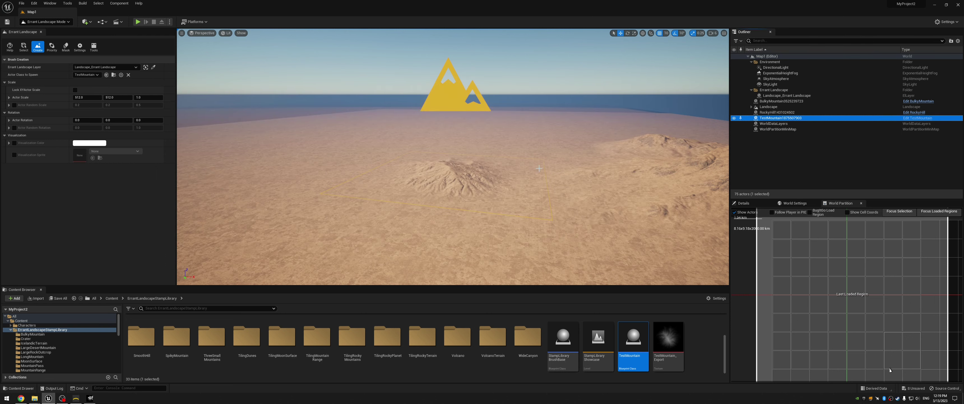
{"action": "mouse_move", "coordinate": [543, 163]}
{"action": "right_mouse_down"}
{"action": "mouse_move", "coordinate": [449, 191]}
{"action": "mouse_move", "coordinate": [455, 179]}
{"action": "mouse_move", "coordinate": [554, 178]}
{"action": "mouse_move", "coordinate": [505, 161]}
{"action": "mouse_move", "coordinate": [464, 188]}
{"action": "mouse_move", "coordinate": [378, 187]}
{"action": "mouse_move", "coordinate": [365, 168]}
{"action": "mouse_move", "coordinate": [378, 176]}
{"action": "mouse_move", "coordinate": [374, 165]}
{"action": "mouse_move", "coordinate": [314, 165]}
{"action": "mouse_move", "coordinate": [374, 168]}
{"action": "right_mouse_up"}
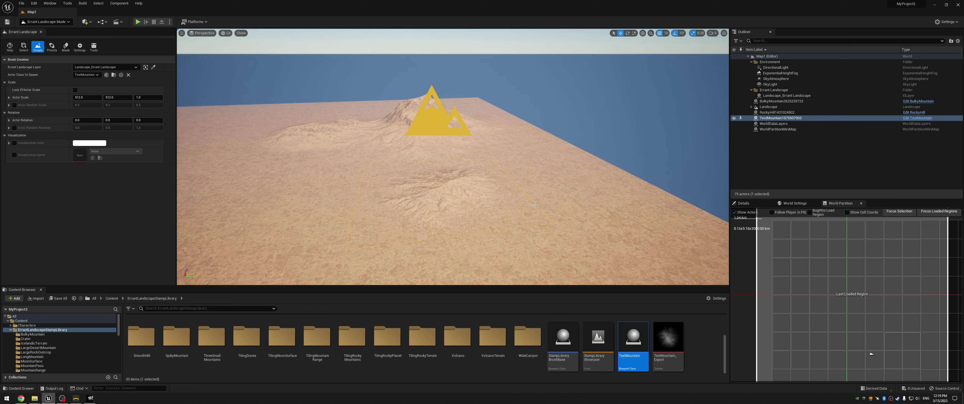
Switch to Chrome to view the Errant Worlds page on errantphoton.com, and return to Unreal Engine to view the landscape
{"action": "left_click", "coordinate": [21, 398]}
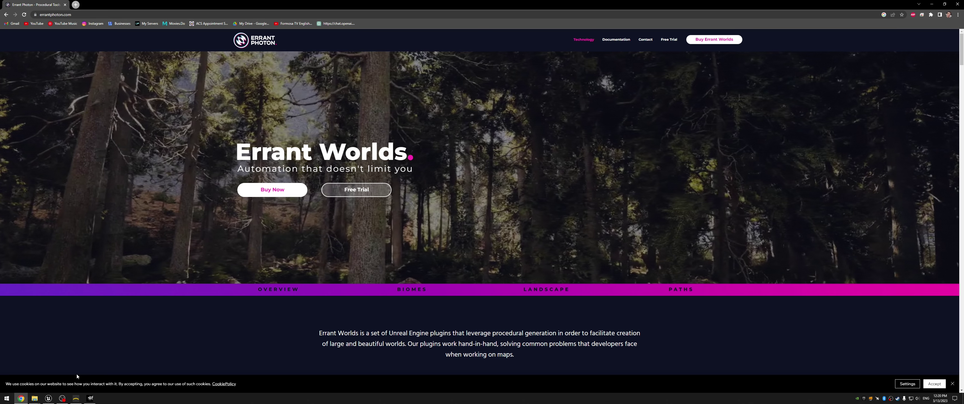
{"action": "left_click", "coordinate": [63, 401]}
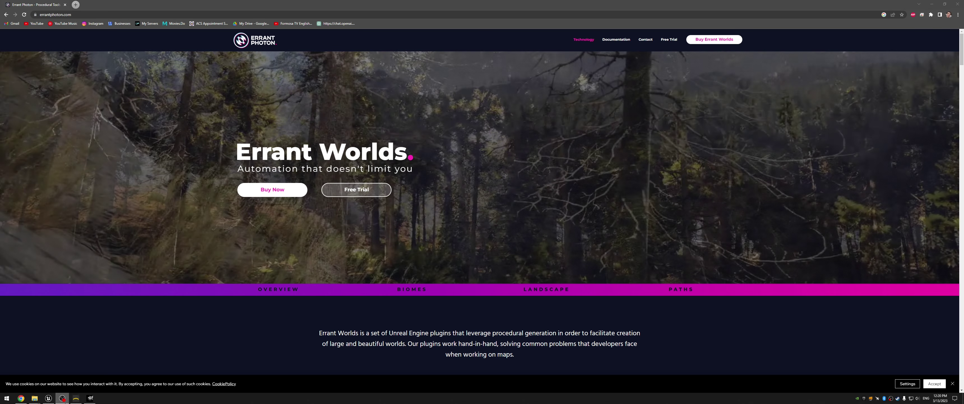
{"action": "left_click", "coordinate": [52, 400]}
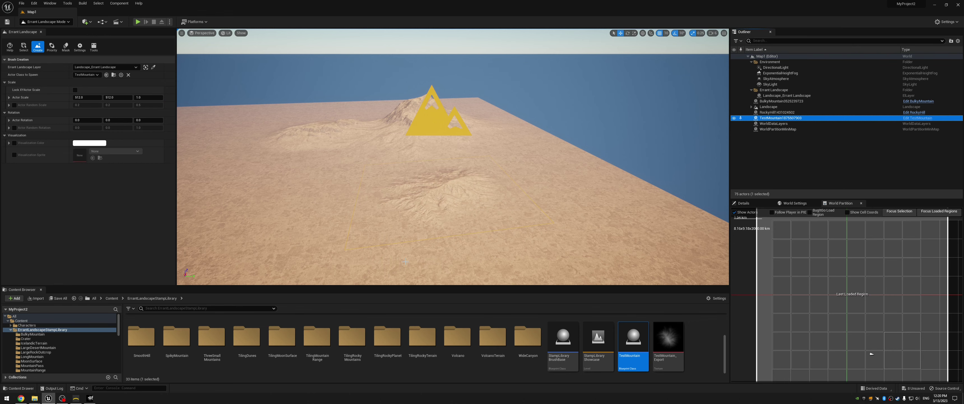
{"action": "right_click_drag", "start_coordinate": [405, 262], "coordinate": [368, 263]}
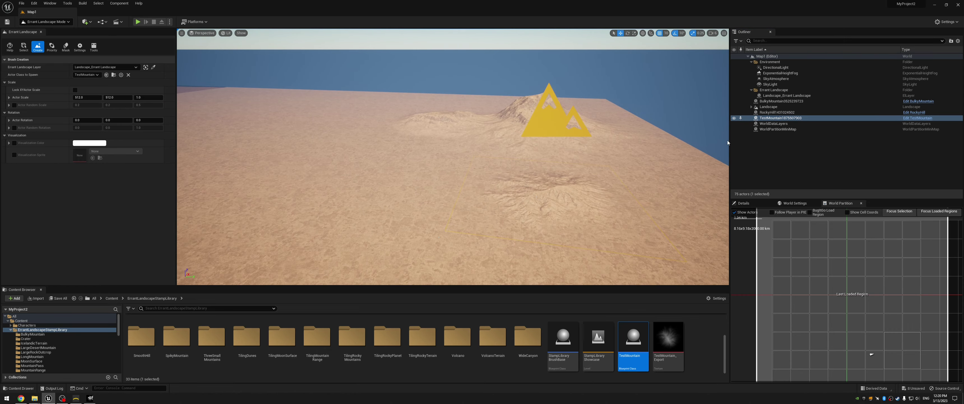